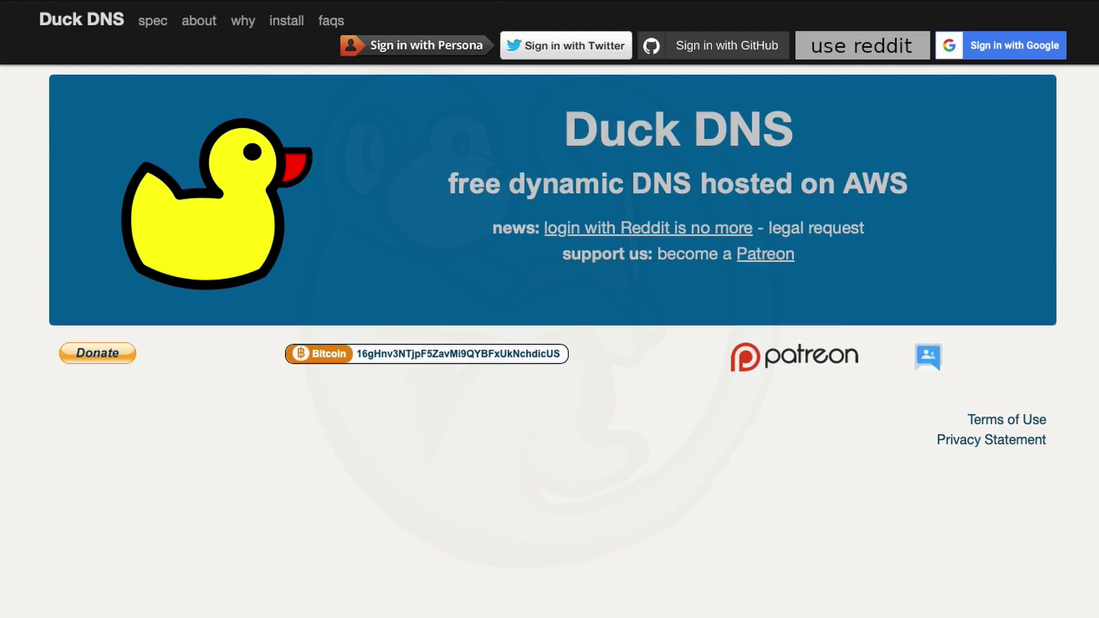
- Look over the Duck DNS, no-ip and ClouDNS dynamic DNS offerings
left_click(205, 22)
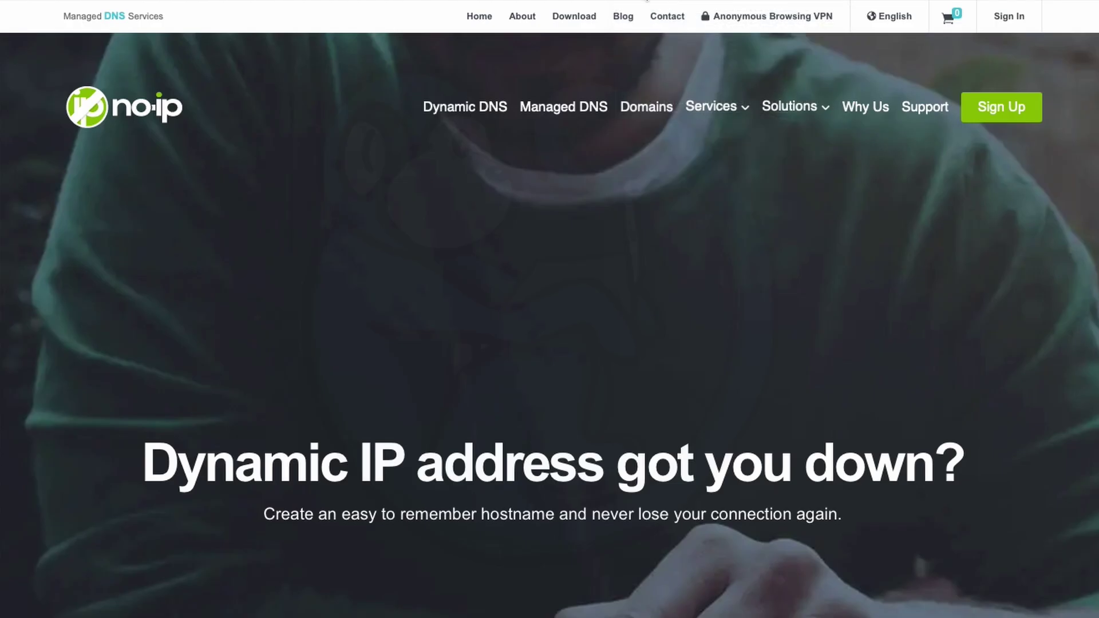
left_click(465, 107)
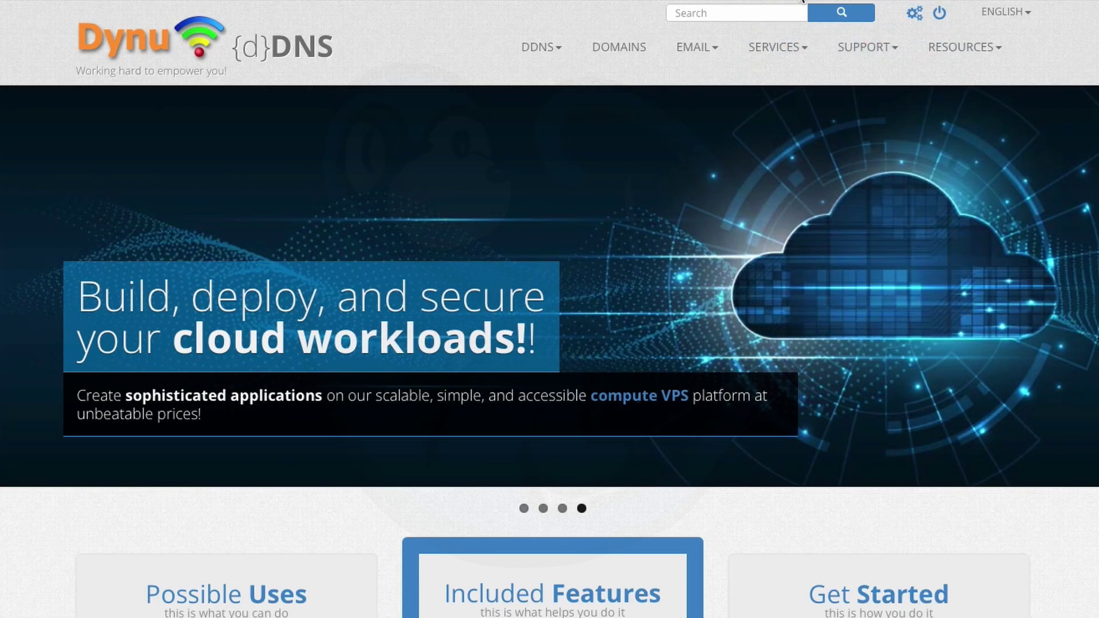
mouse_move(540, 47)
left_click(456, 76)
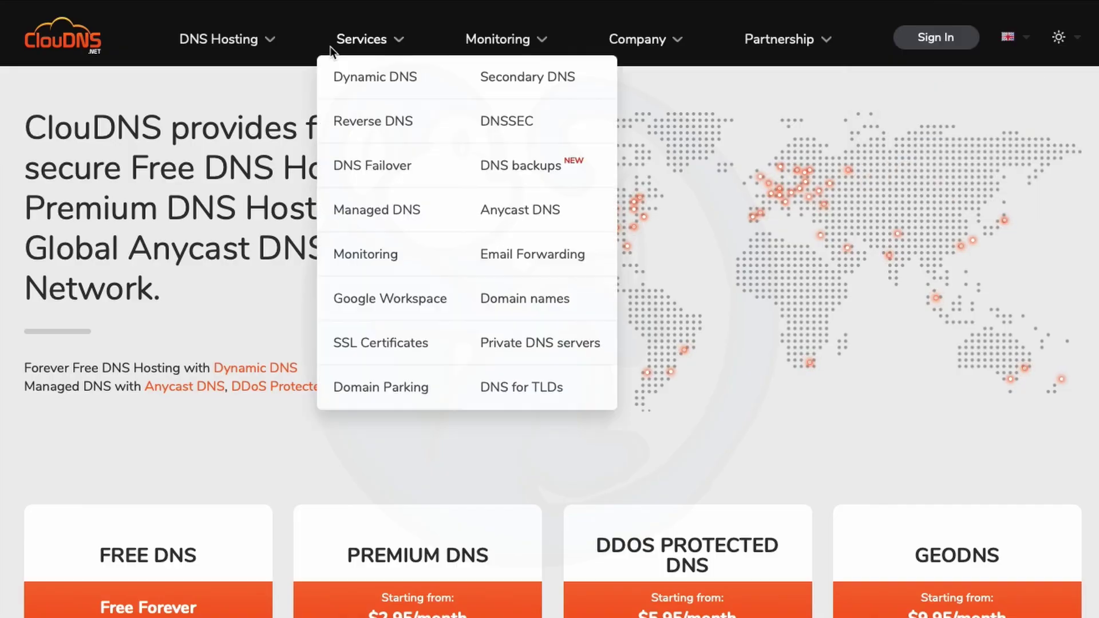
left_click(378, 75)
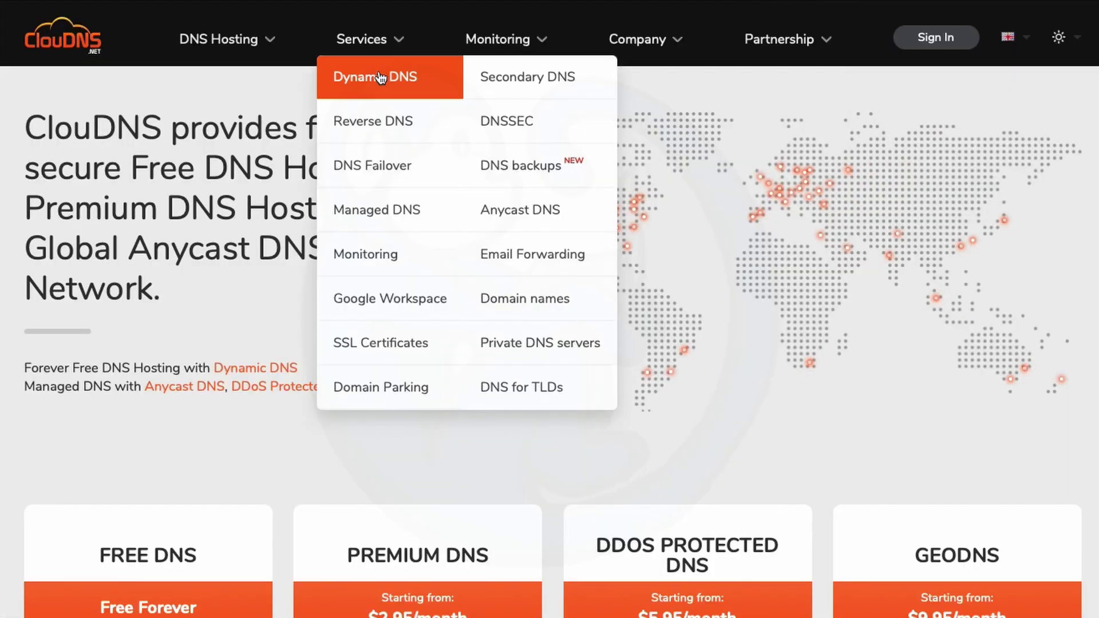
- Go to Dynu's Dynamic DNS Service page and scroll to its free domains and NS1–NS12 name servers
left_click(379, 74)
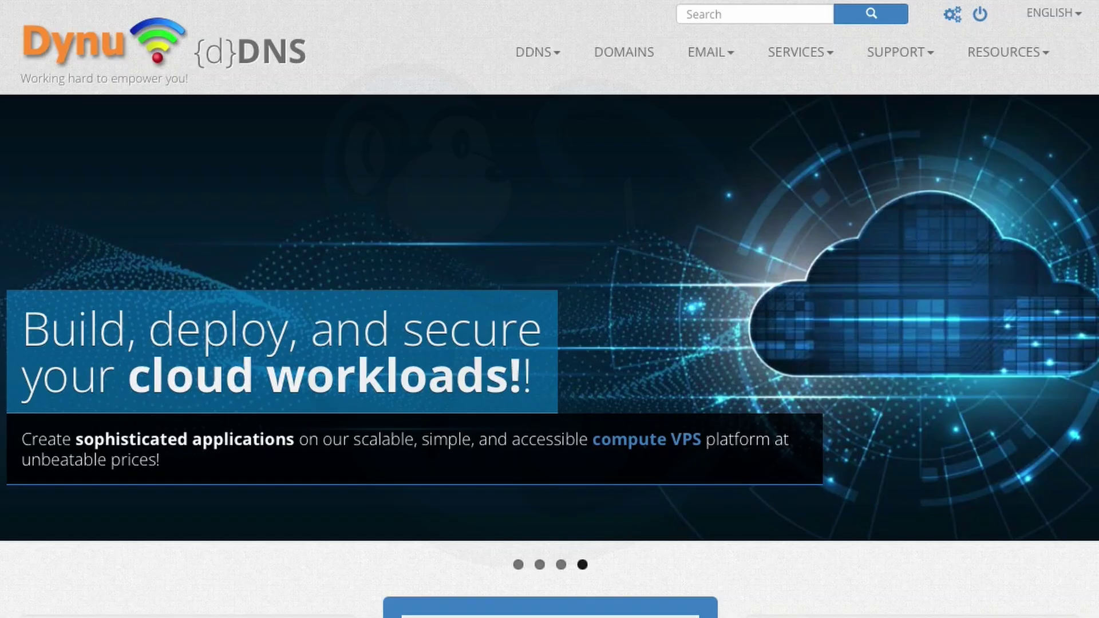
scroll(736, 355, "down", 8)
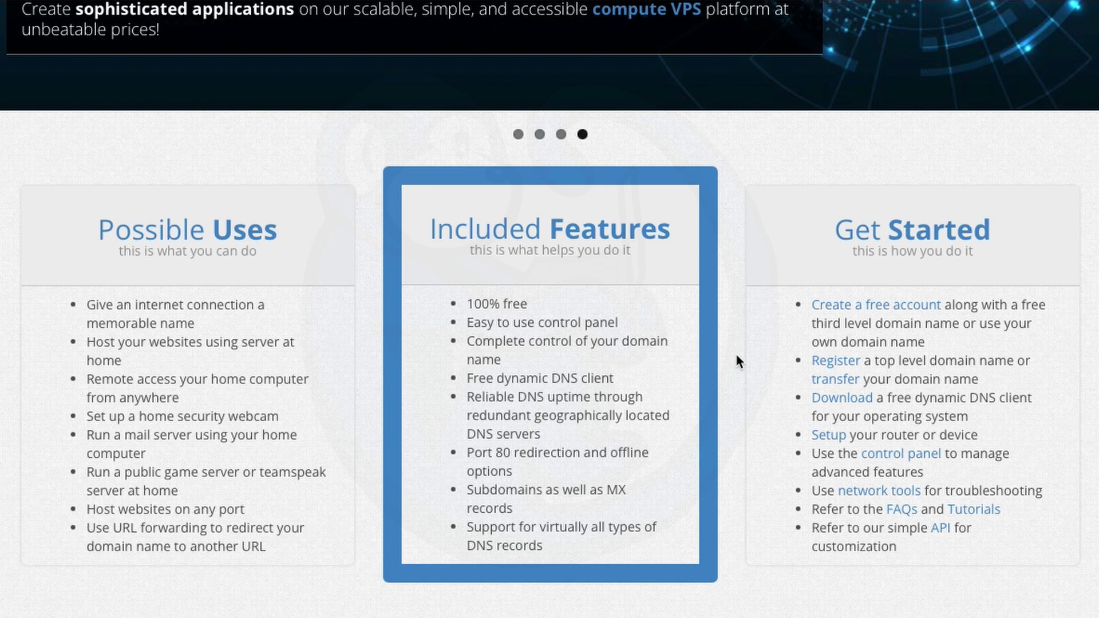
scroll(736, 355, "down", 6)
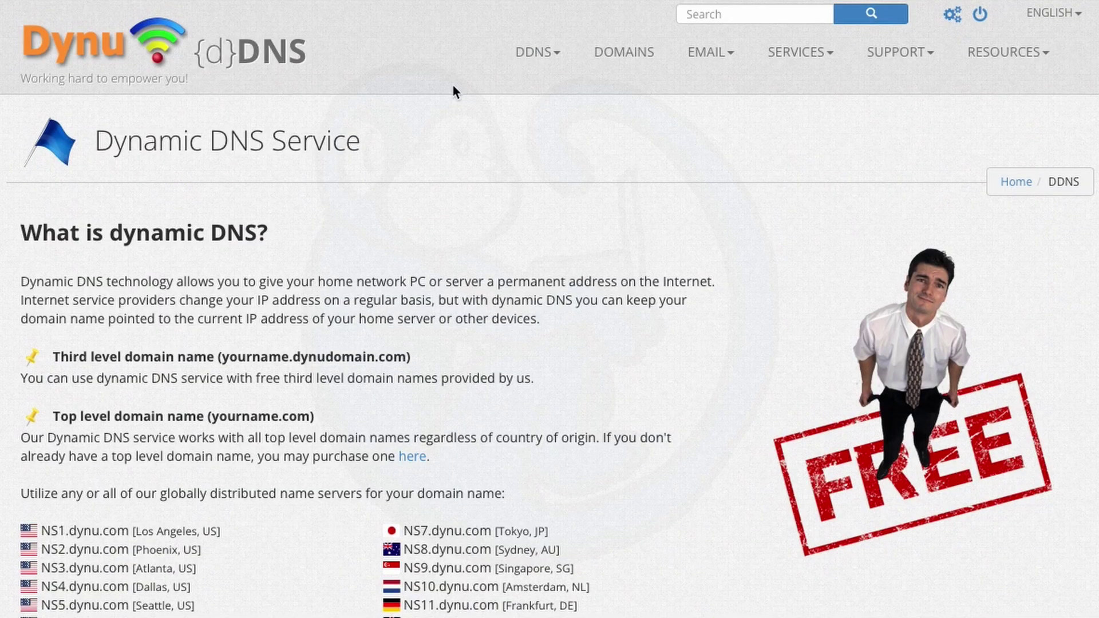
- Sign up a Dynu DDNS host named monkeyVideos on the freeddns.org top-level domain
left_click(537, 52)
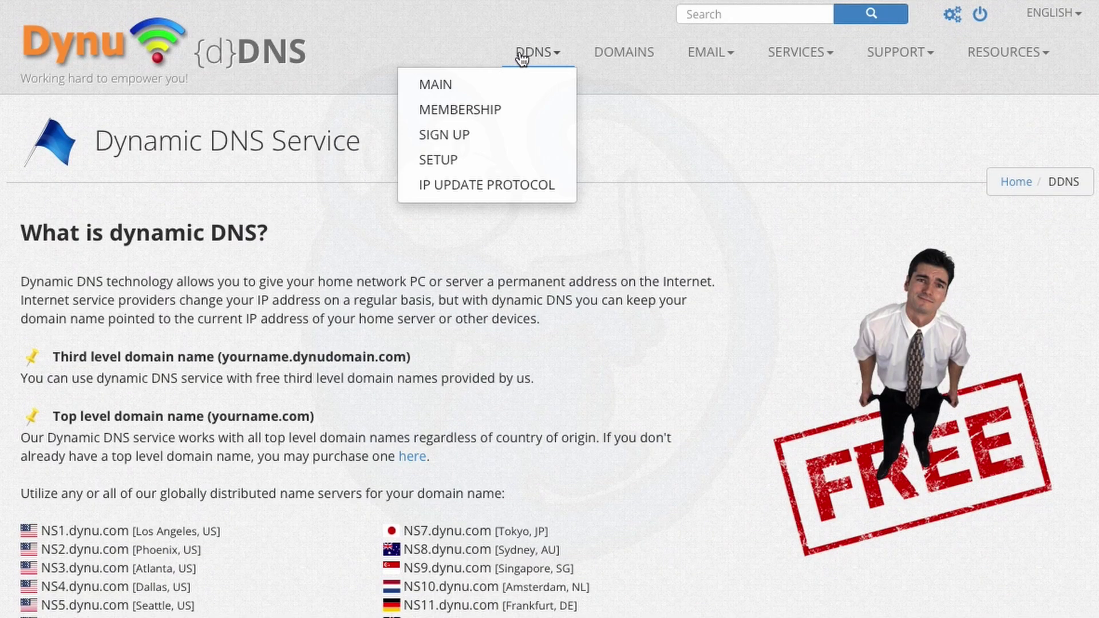
left_click(444, 136)
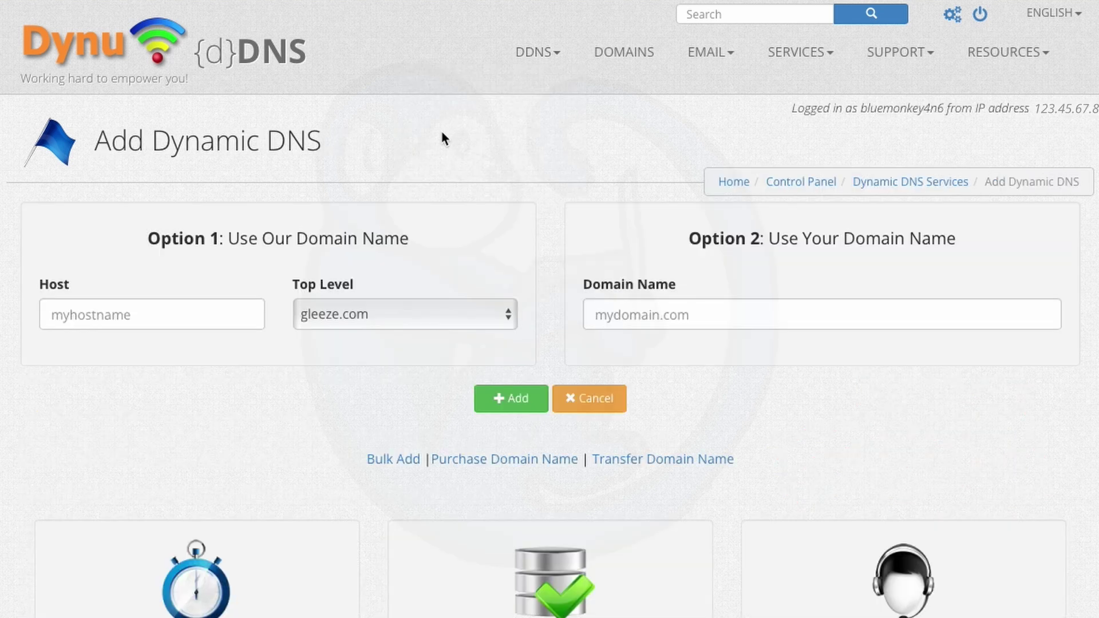
left_click(180, 312)
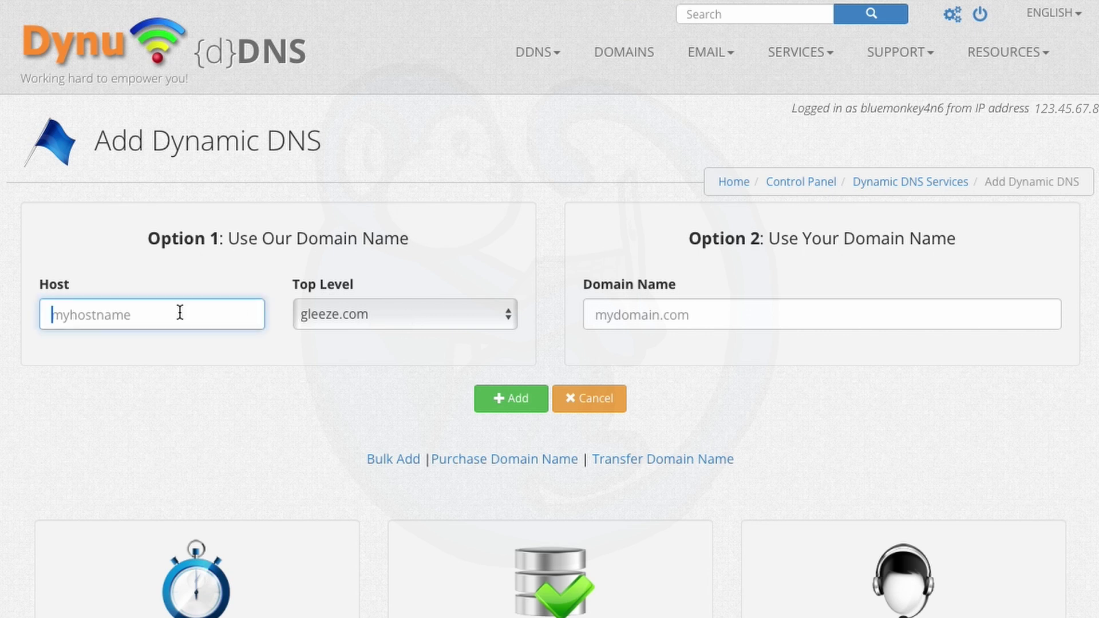
type("monkeyVi")
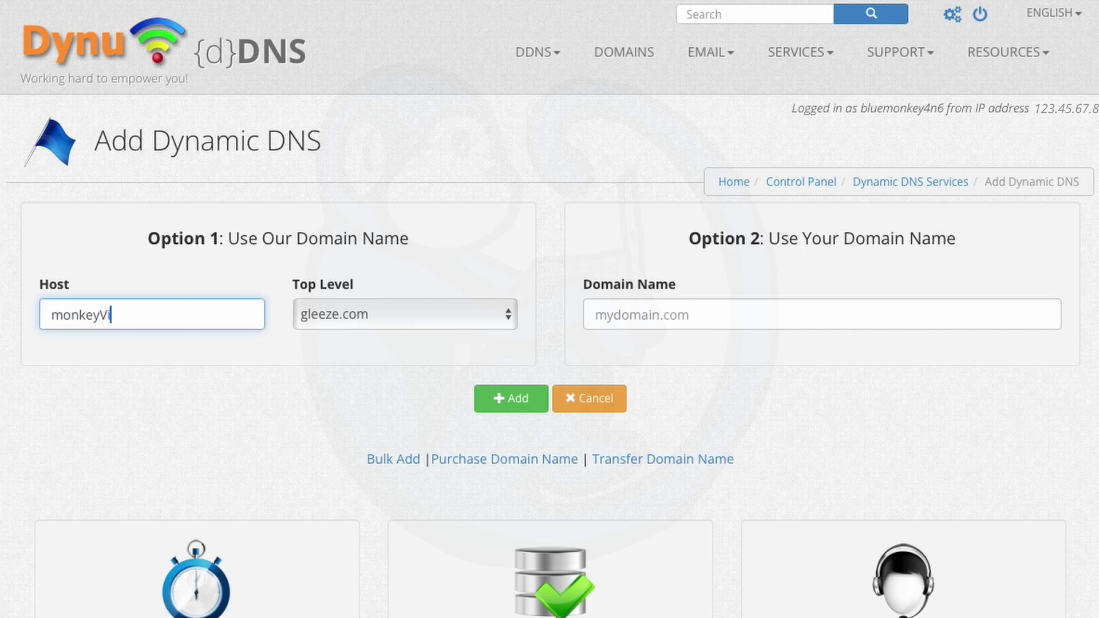
type("deos")
left_click(318, 315)
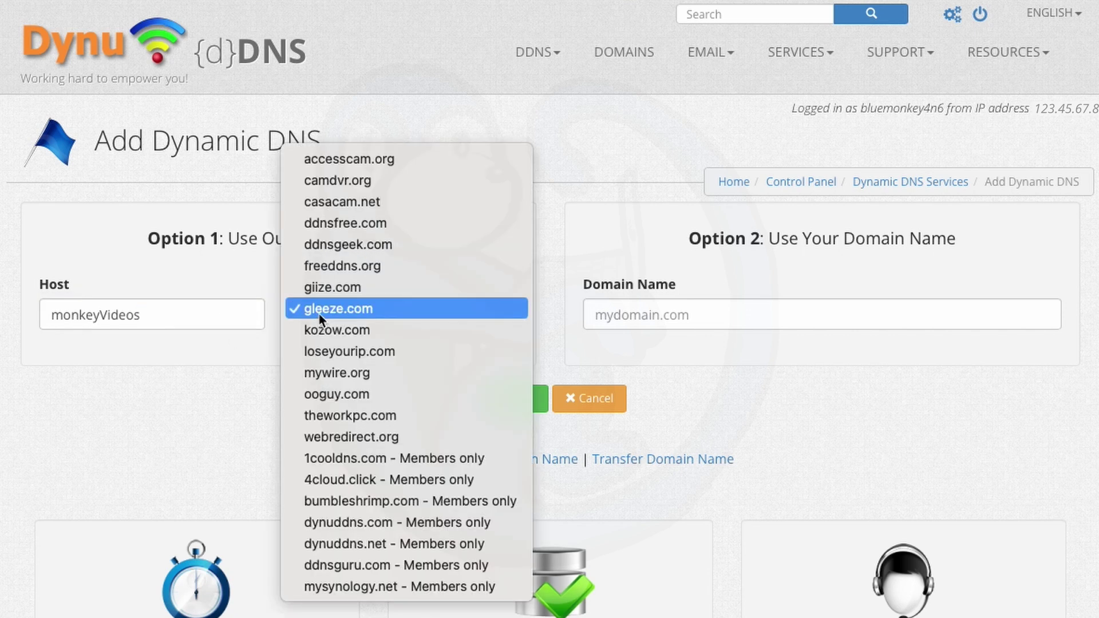
left_click(301, 266)
double_click(175, 316)
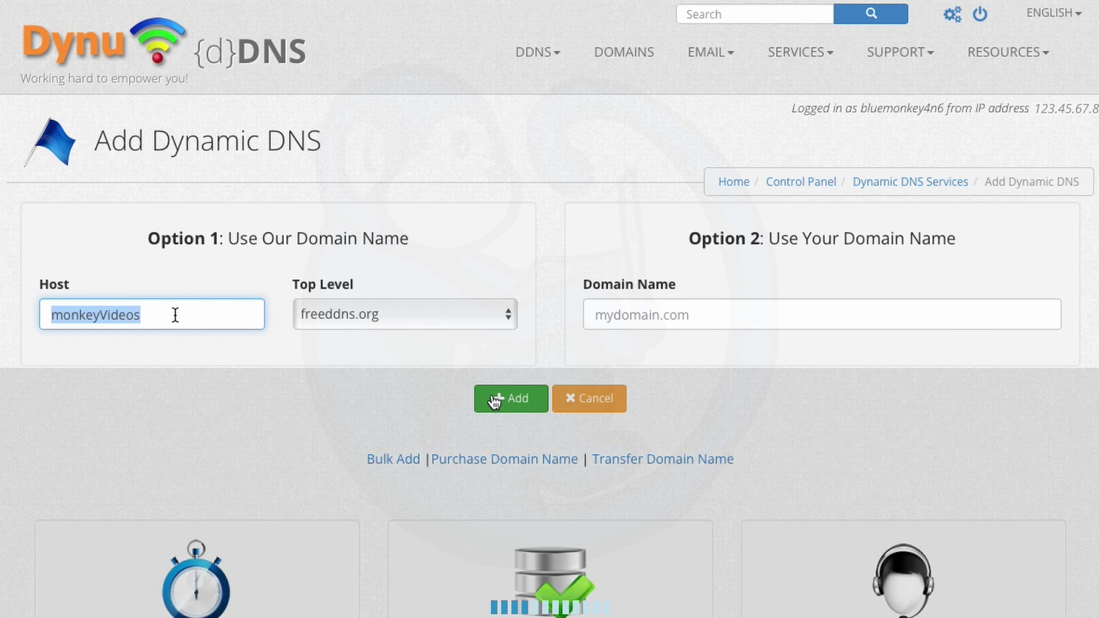
left_click(175, 316)
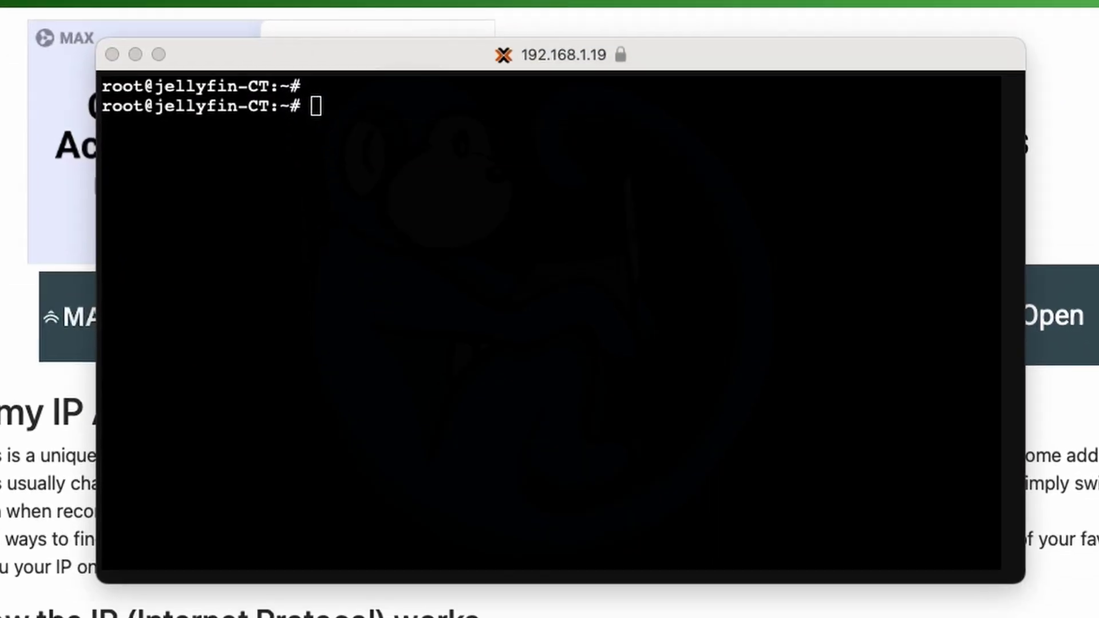
- Check the public IPv4 with curl against icanhazip, ipify and ifconfig.me, all returning 123.45.67.89
left_click(672, 142)
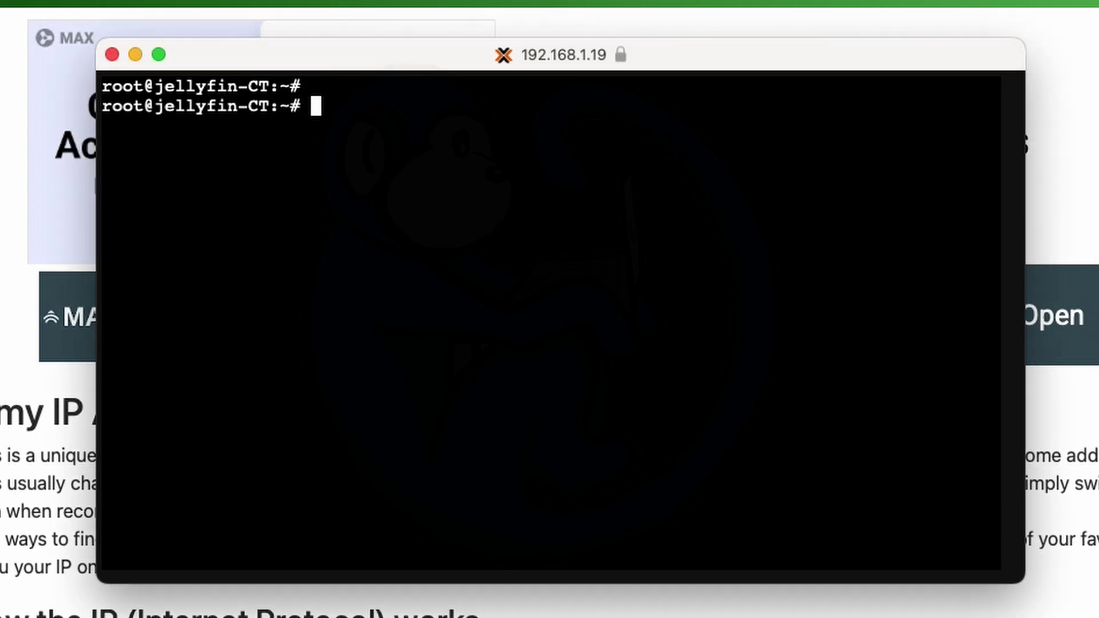
type("curl -s ipv")
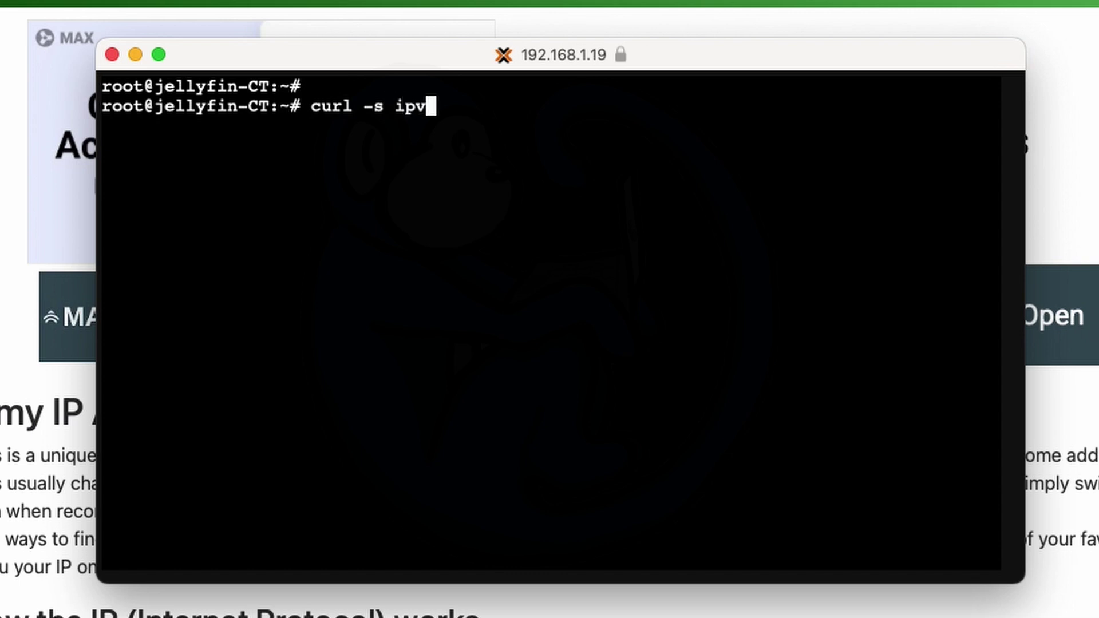
type("4.icanhazip.com")
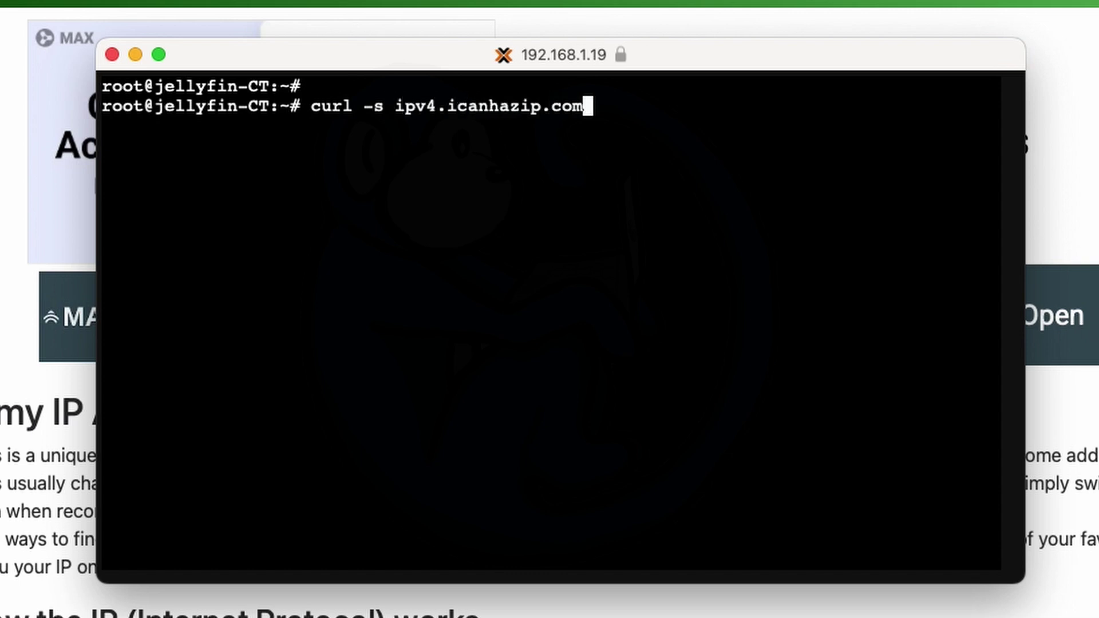
key("Return")
type("curl -s")
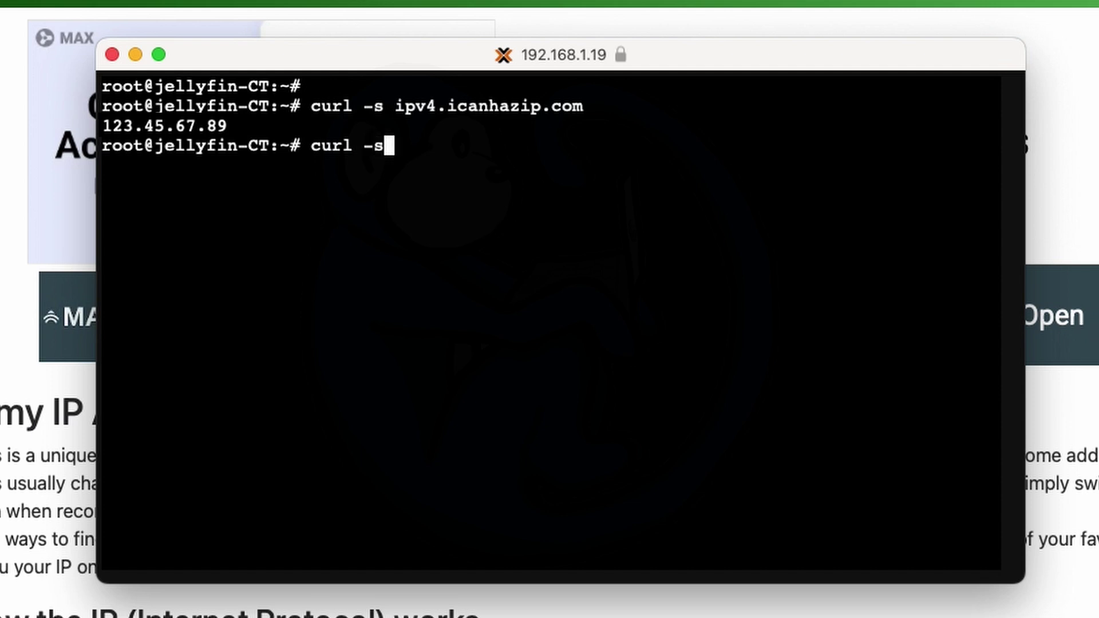
type(" api.ipify.org ; echo")
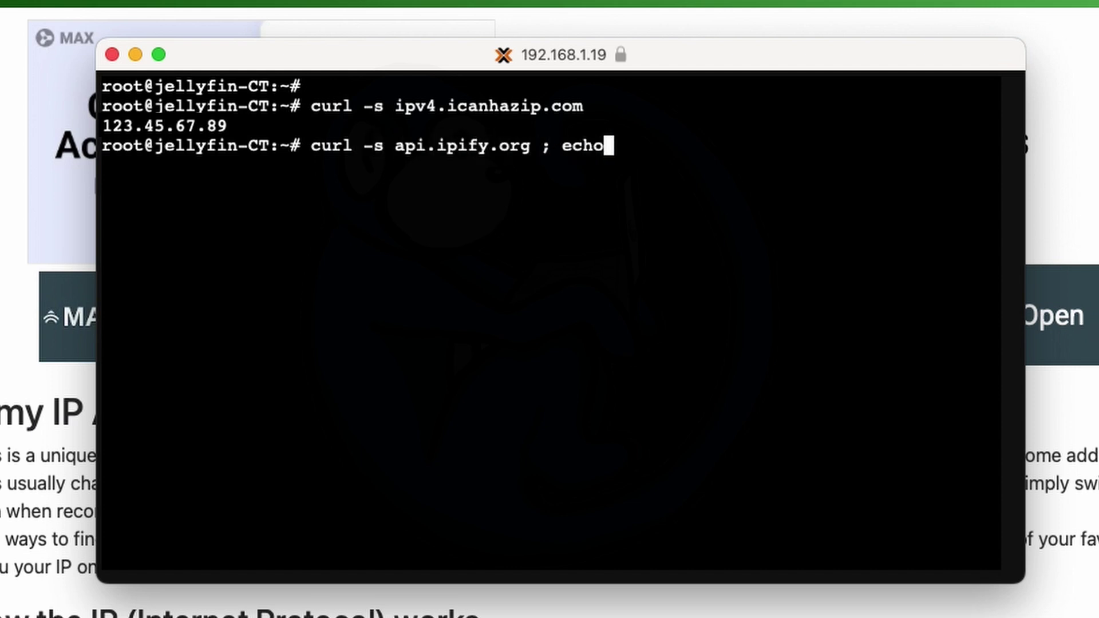
key("Return")
type("curl -s")
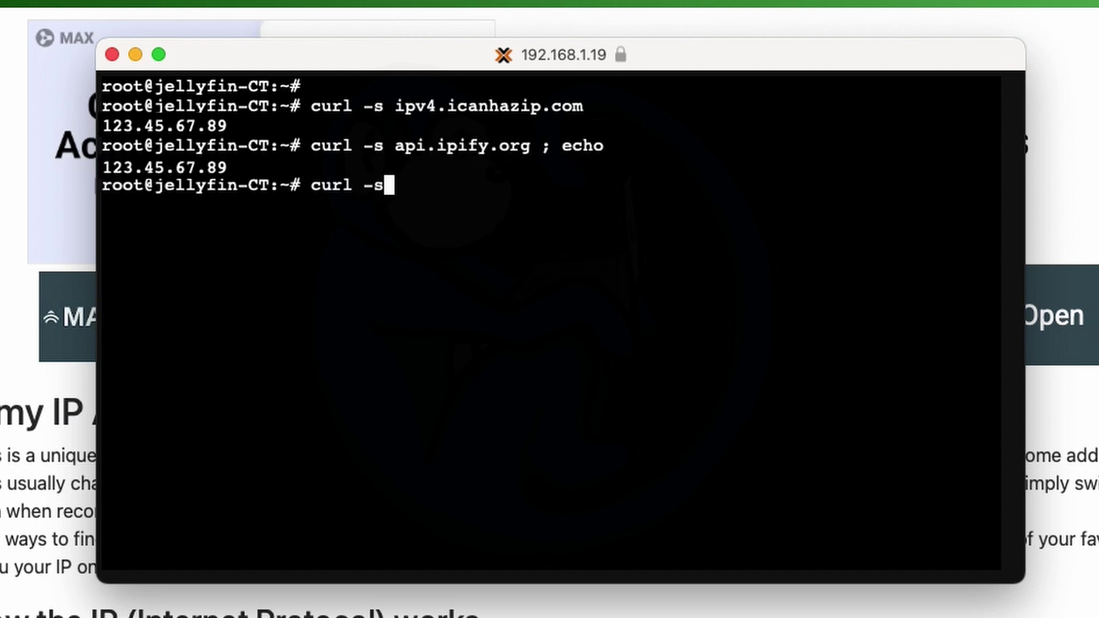
type(" ifconfig.me ; echo")
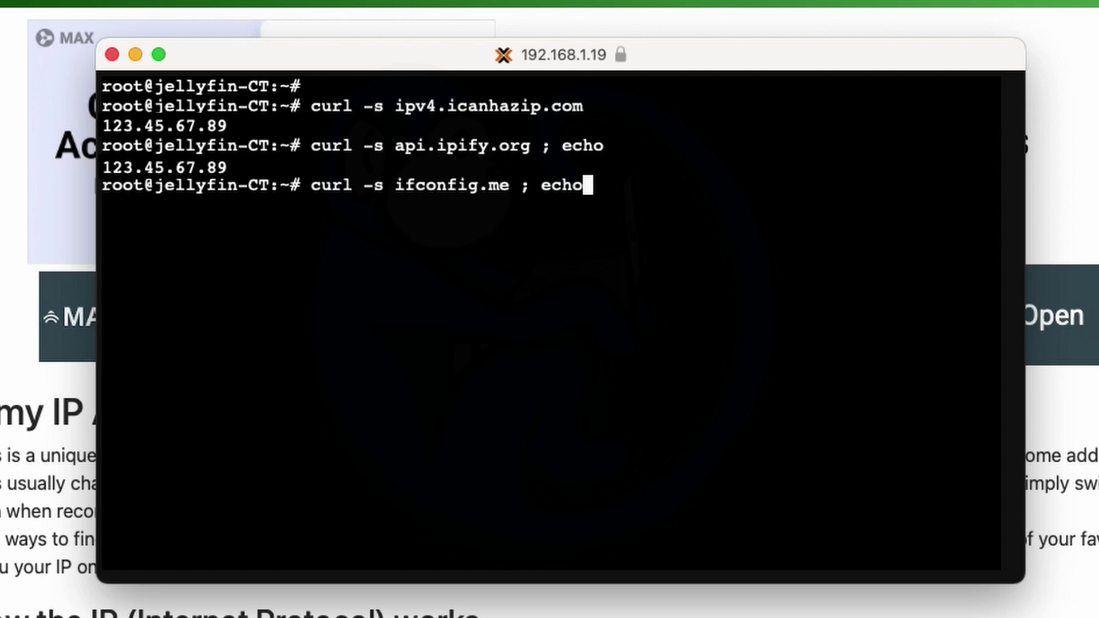
key("Return")
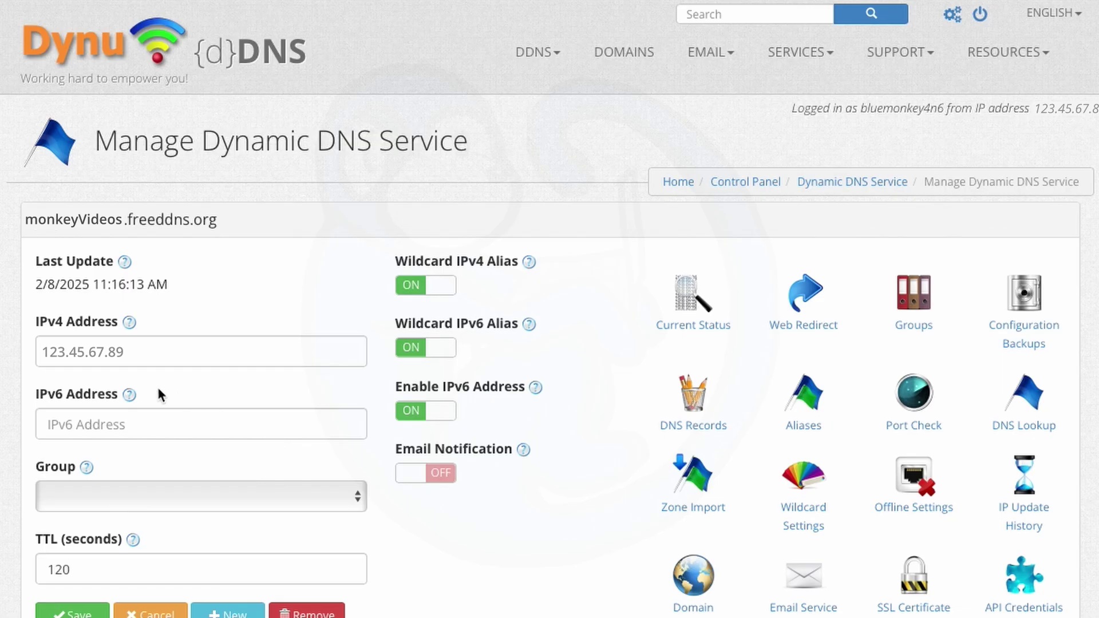
mouse_move(130, 397)
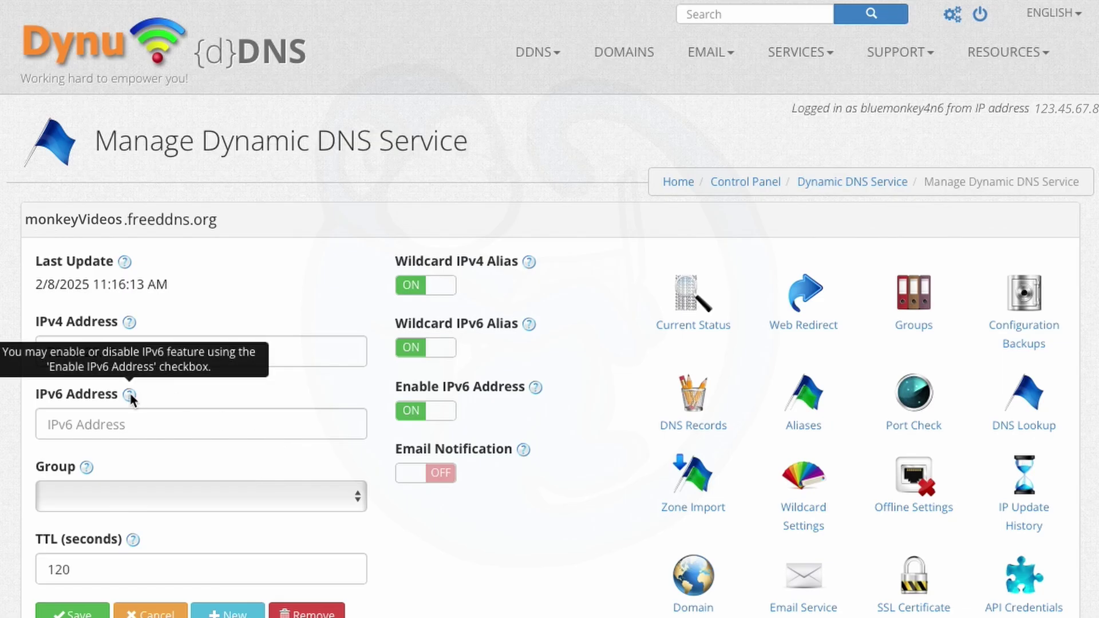
- Turn IPv6 off for monkeyVideos.freeddns.org, leave Group empty, and save with IPv4 123.45.67.89
left_click(440, 412)
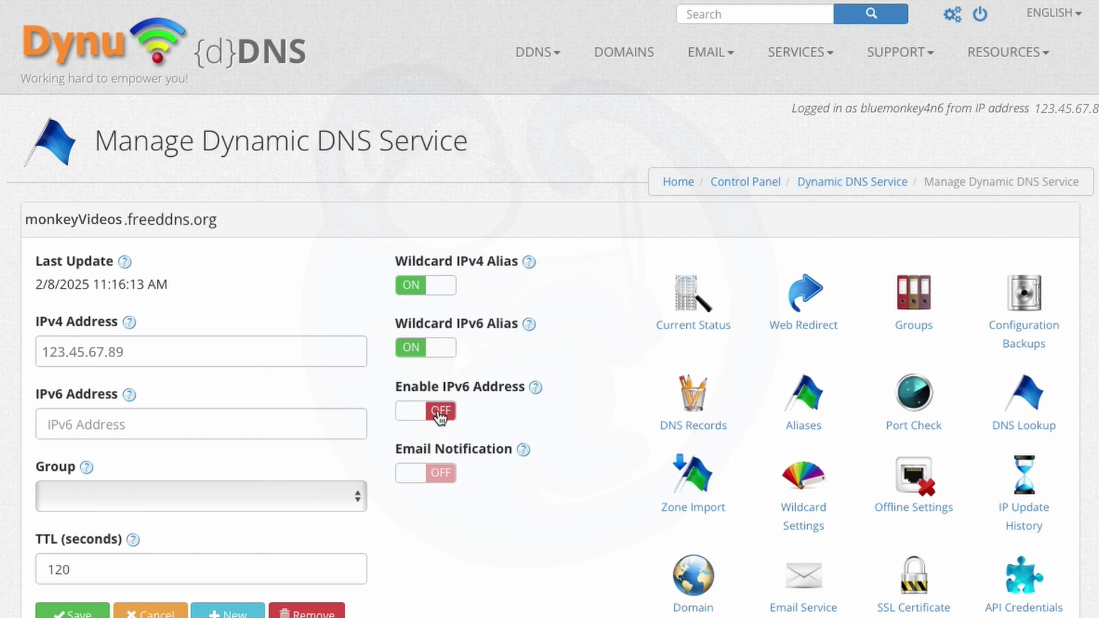
left_click(360, 498)
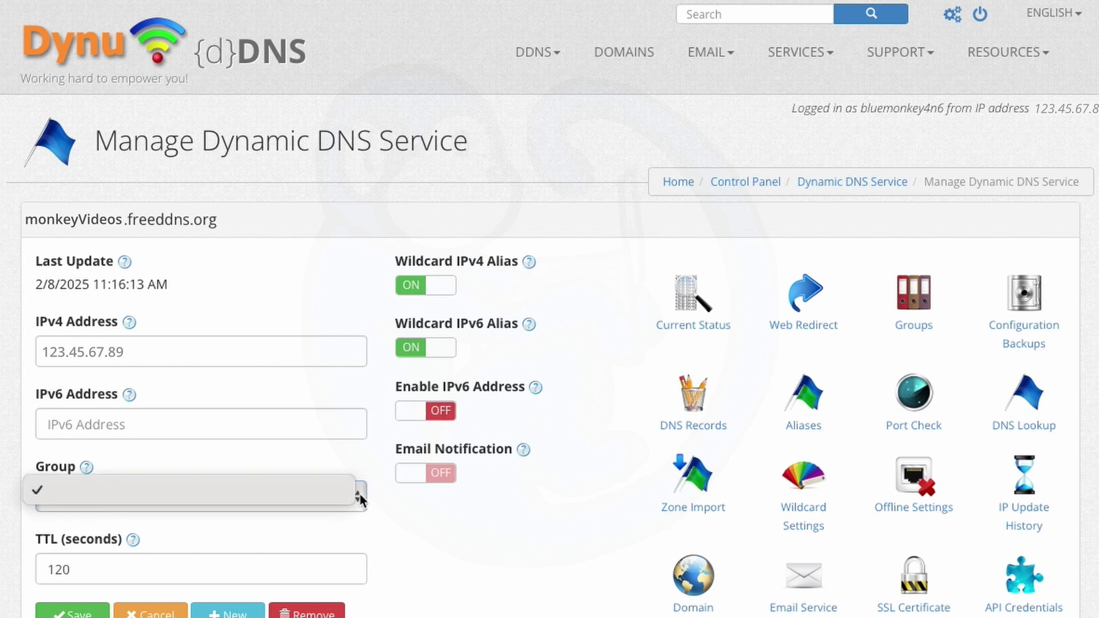
left_click(408, 530)
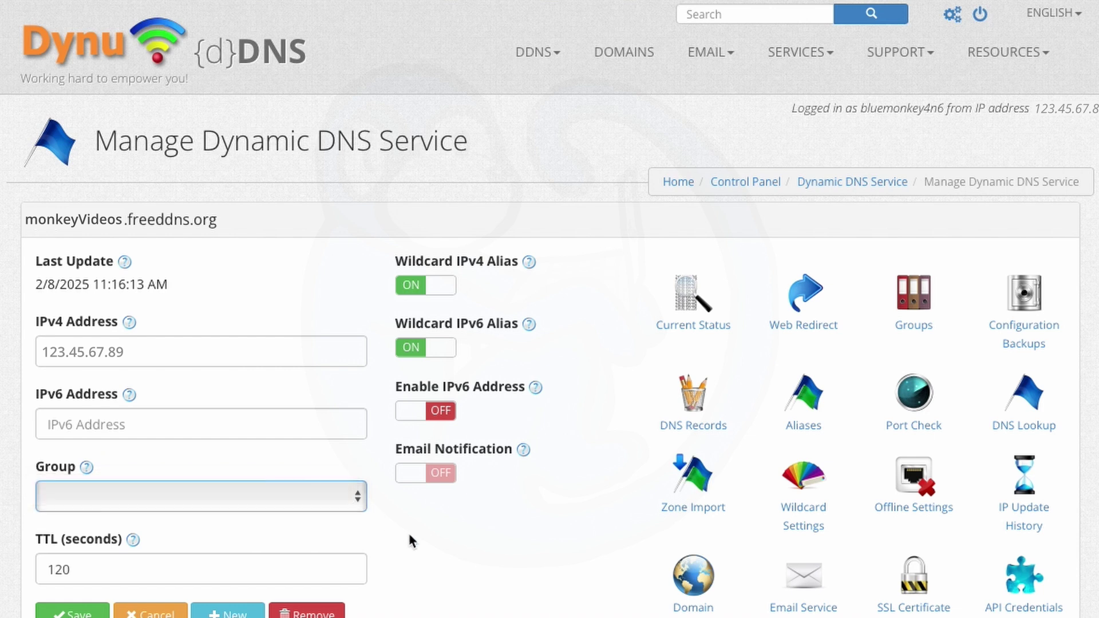
left_click(350, 497)
left_click(321, 493)
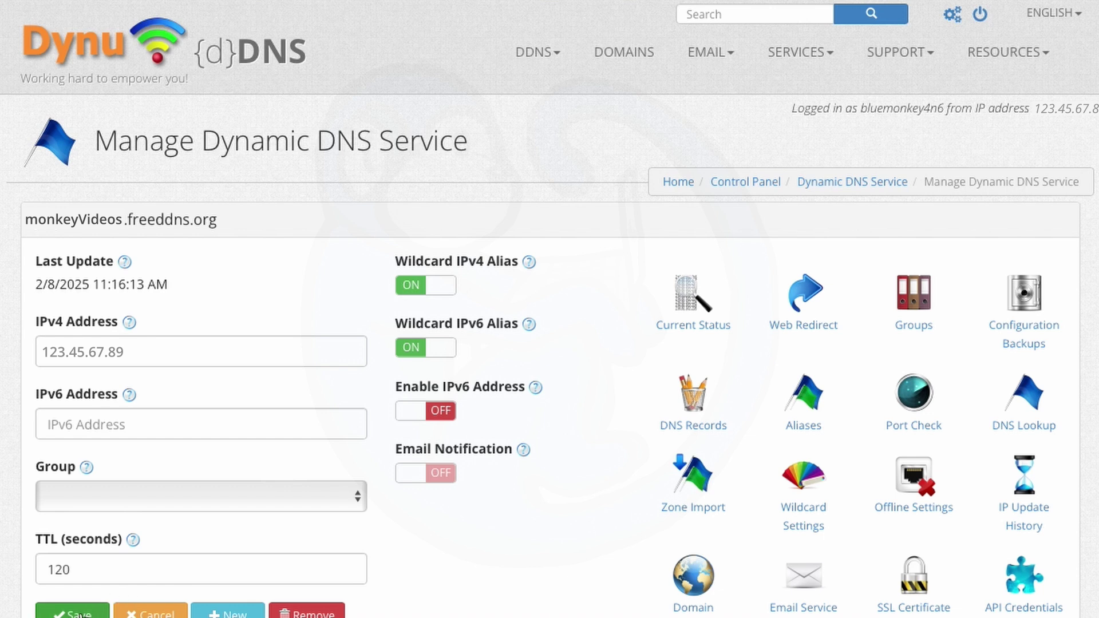
left_click(80, 613)
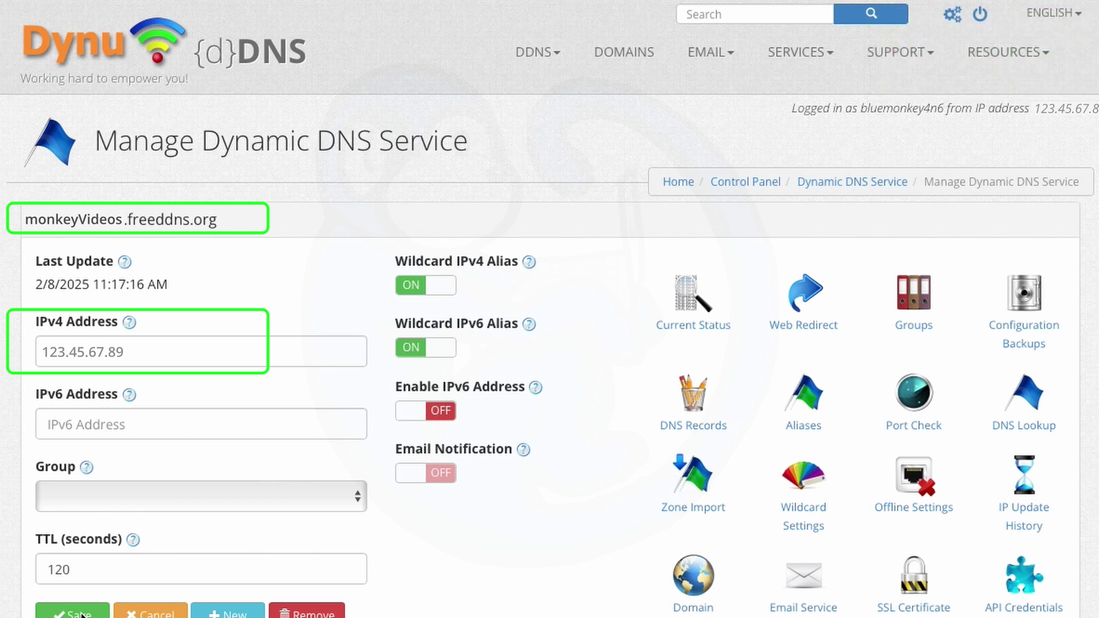
- Run ping -c4 monkeyvideos.freeddns.org and confirm four replies from 123.45.67.89
key("Return")
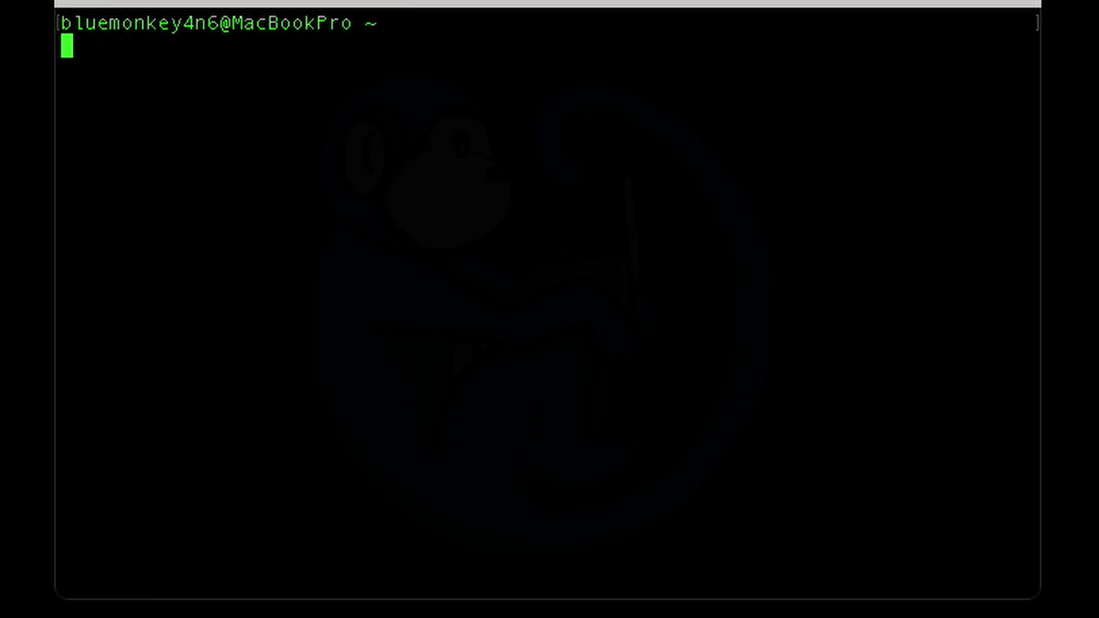
type("ping -c4 monkeyvi")
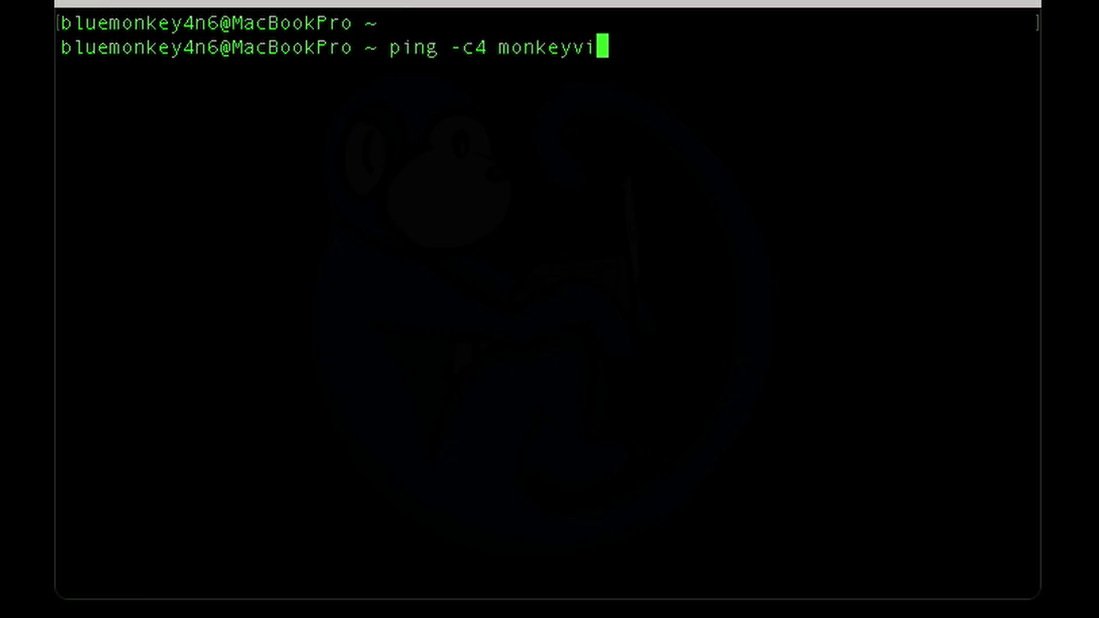
type("deos.freeddns.org")
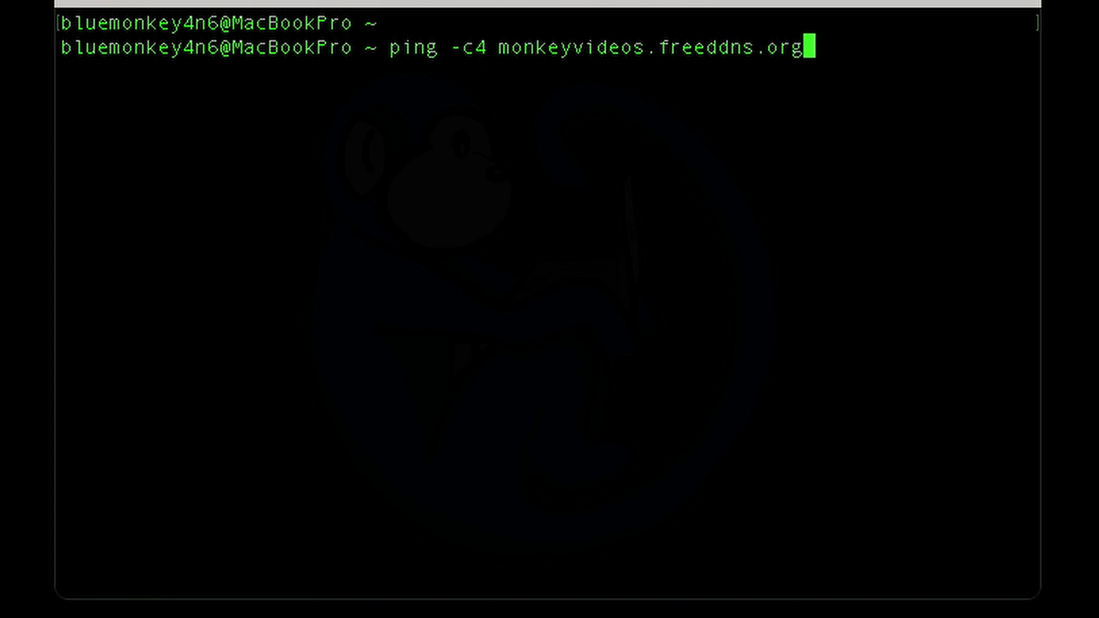
key("Return")
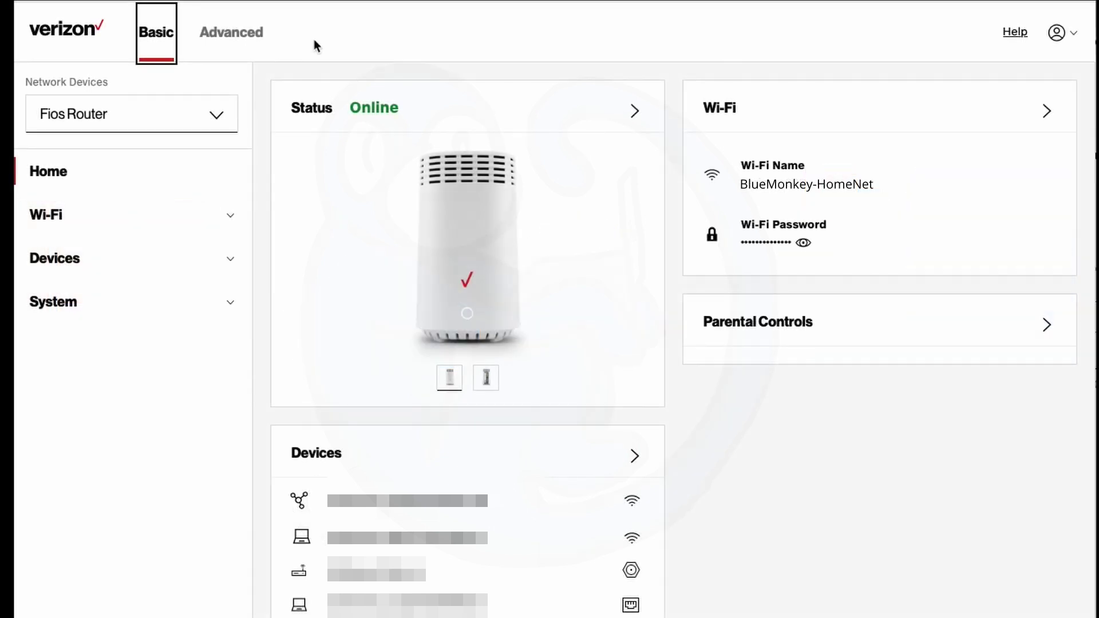
- Add a new entry under Advanced > Network Settings > Dynamic DNS in the Fios router
left_click(238, 35)
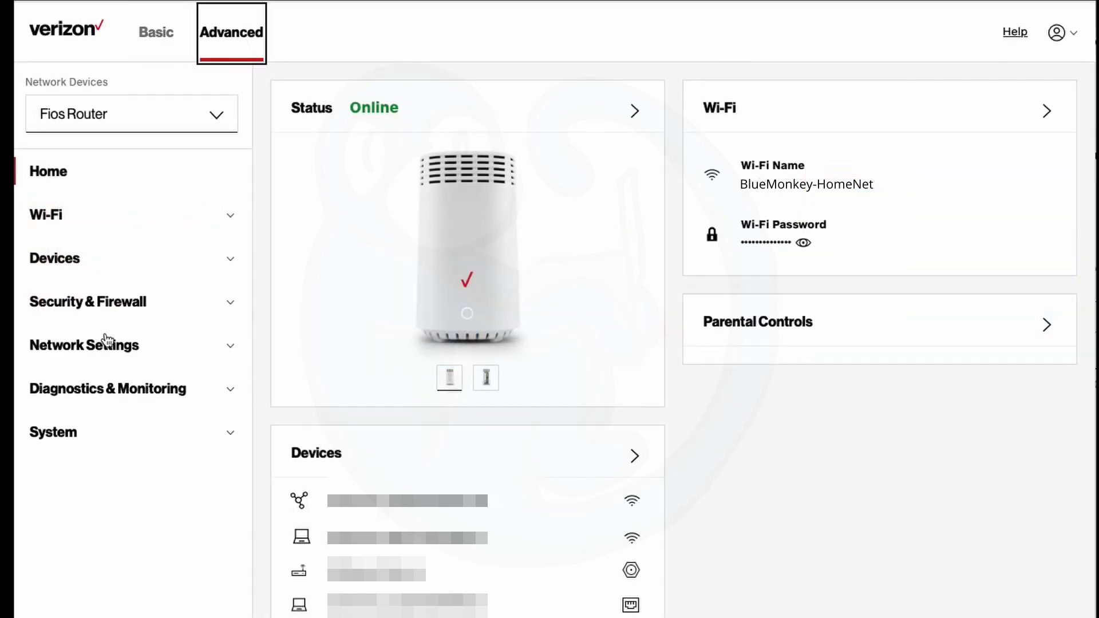
left_click(232, 350)
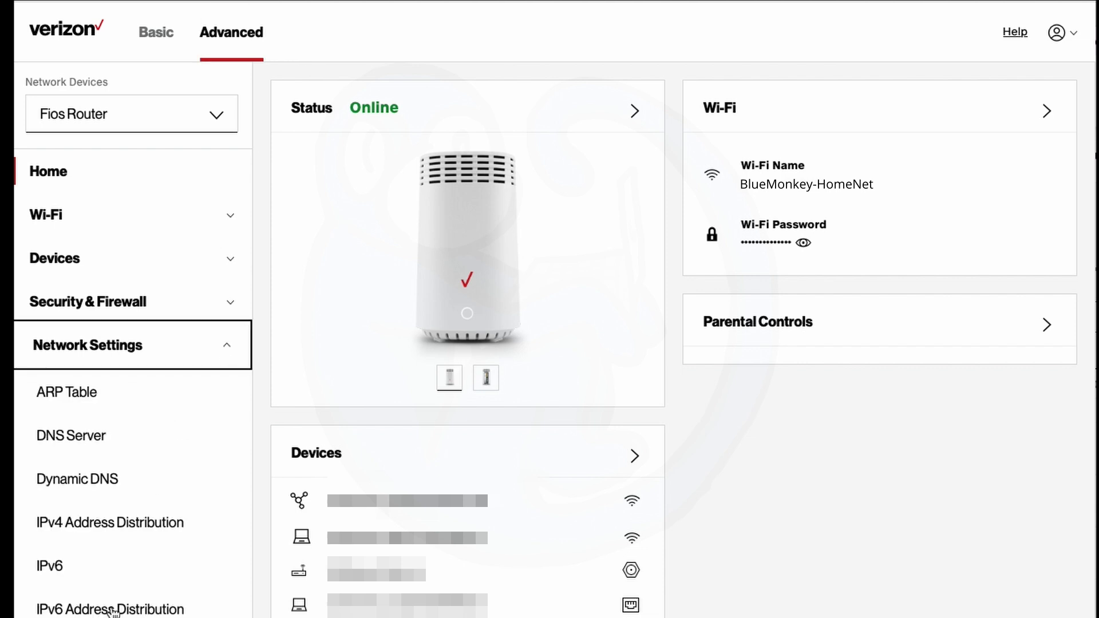
left_click(97, 479)
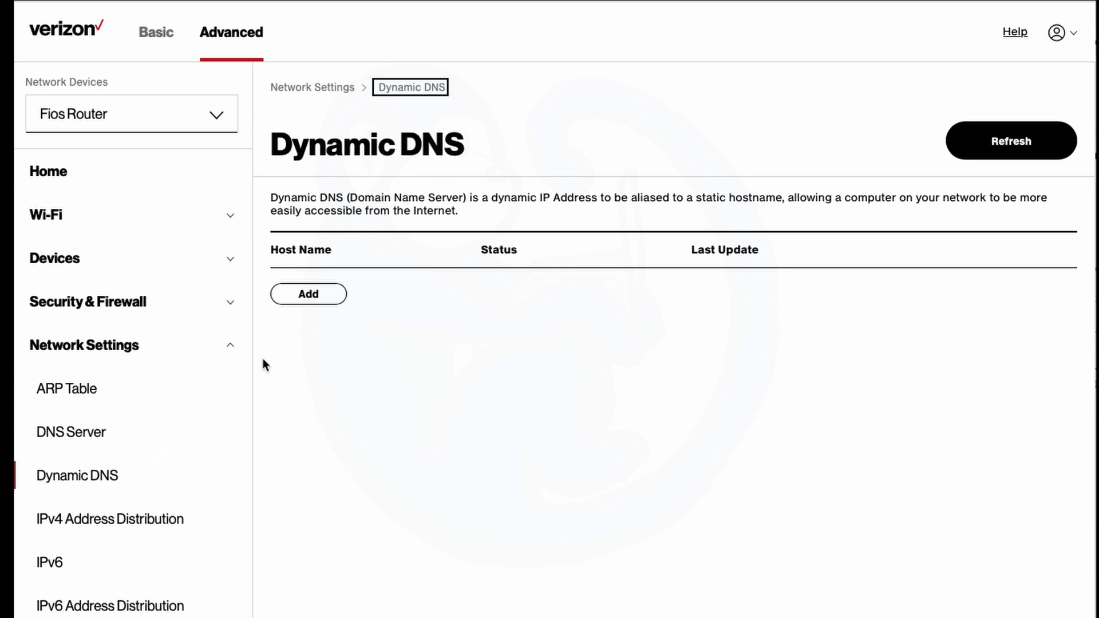
left_click(308, 294)
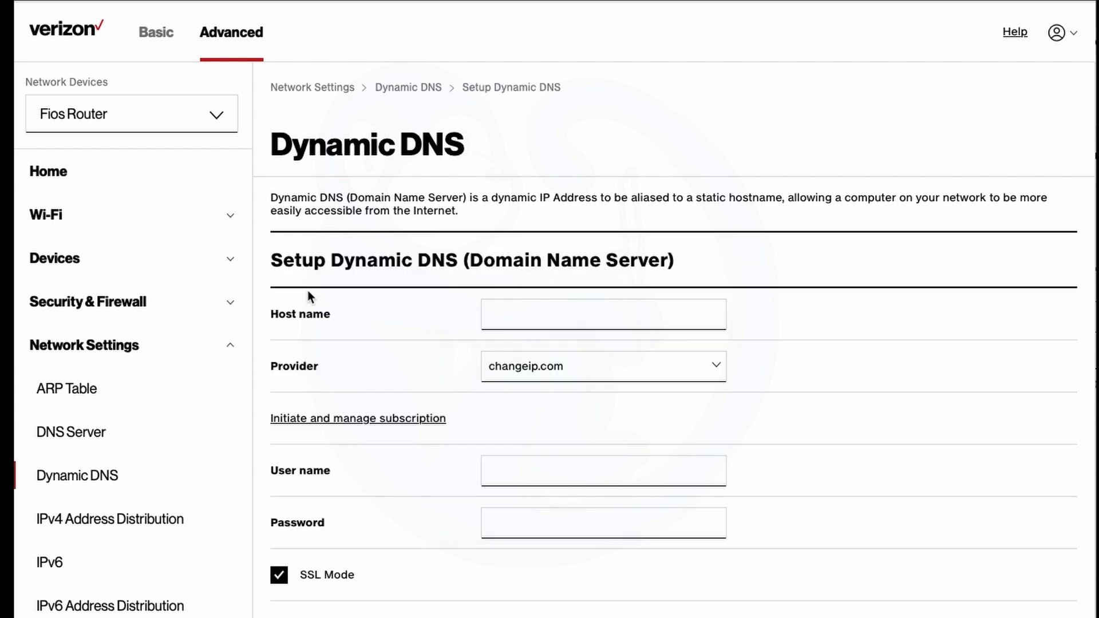
- Enter host name monkeymovies.freeddns.org without the stray space and show the provider list
left_click(512, 313)
type("monkey movies.freeddns.org")
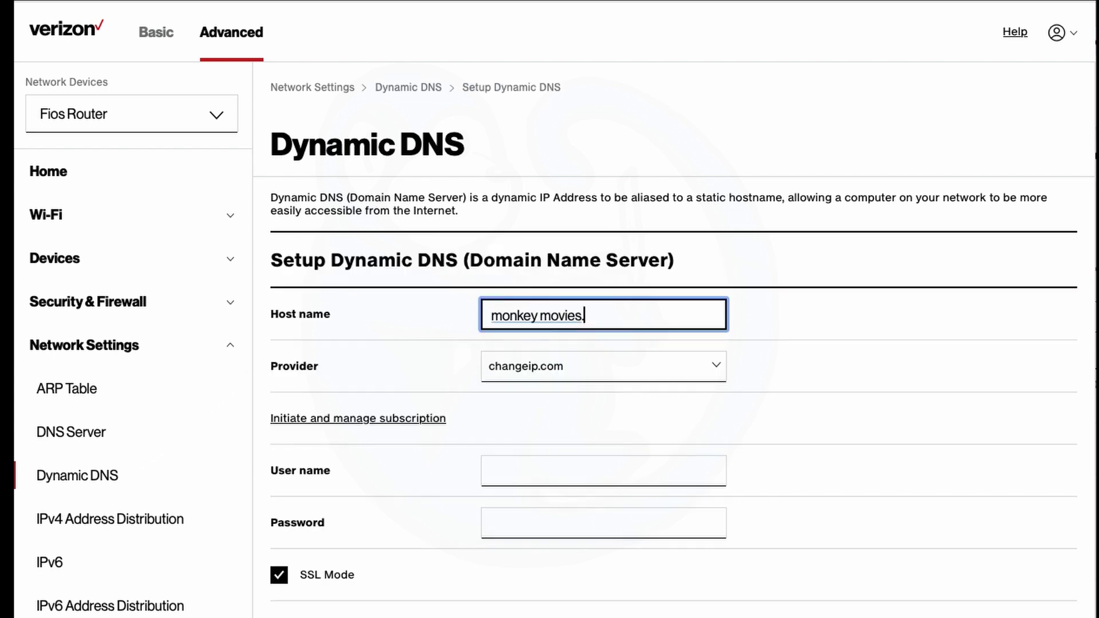
left_click(539, 316)
key("BackSpace")
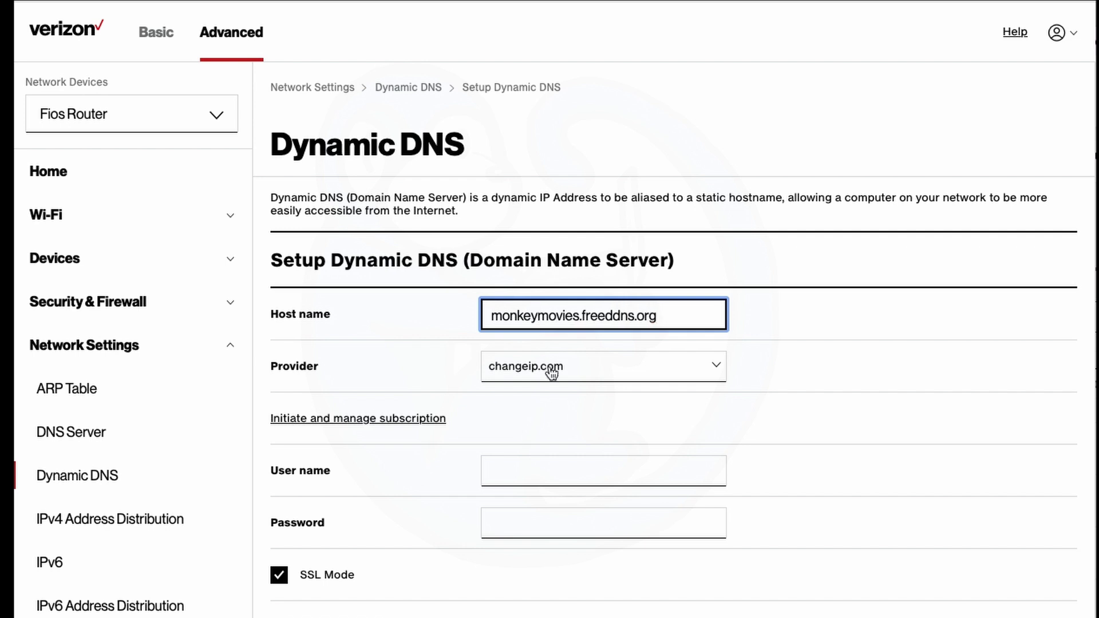
left_click(551, 372)
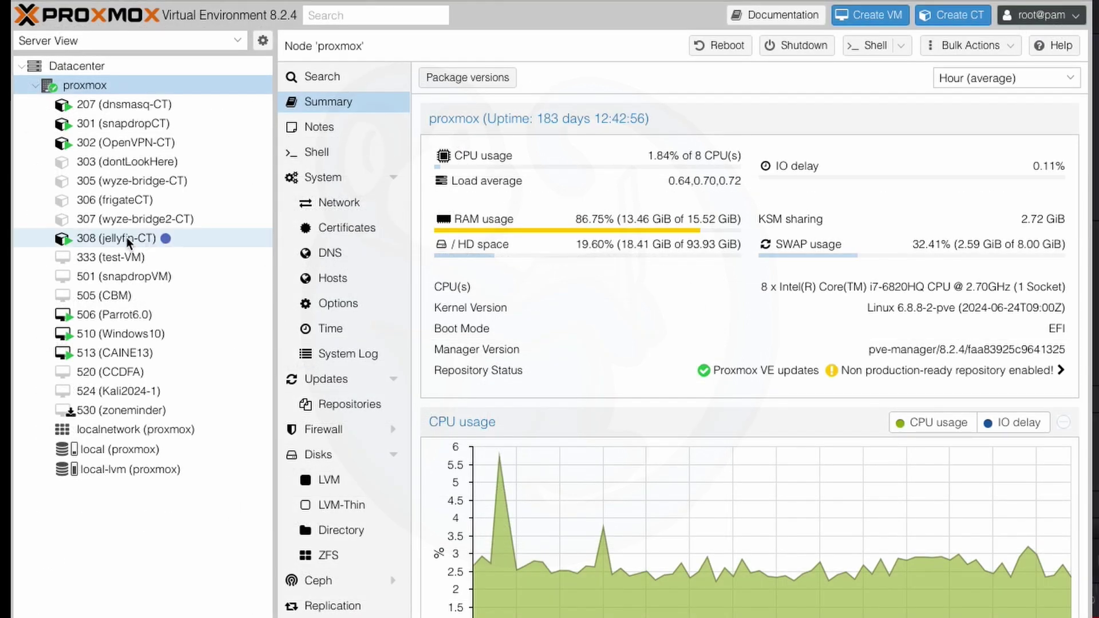
- Open a console on container 308 (jellyfin-CT), centre its window, and type crontab -e
left_click(125, 237)
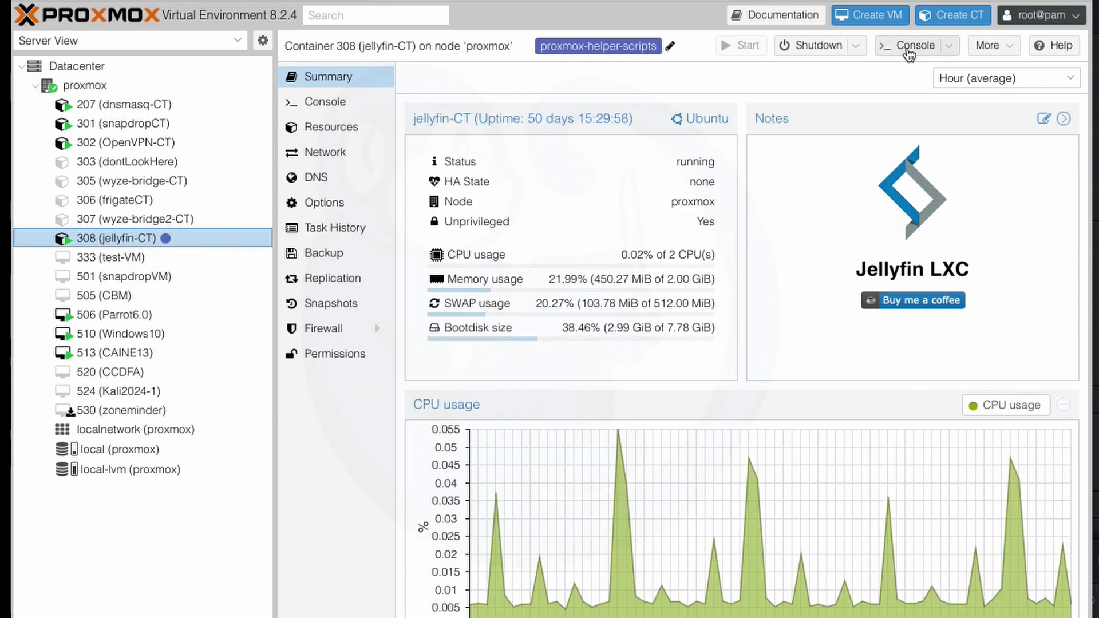
left_click(908, 47)
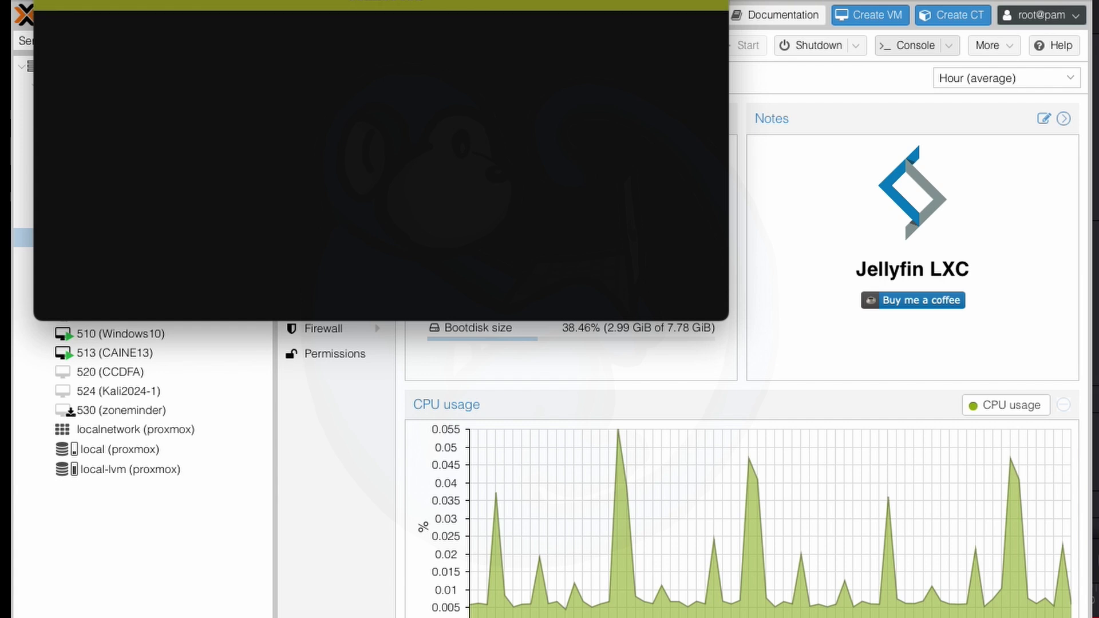
left_click_drag(479, 11, 668, 323)
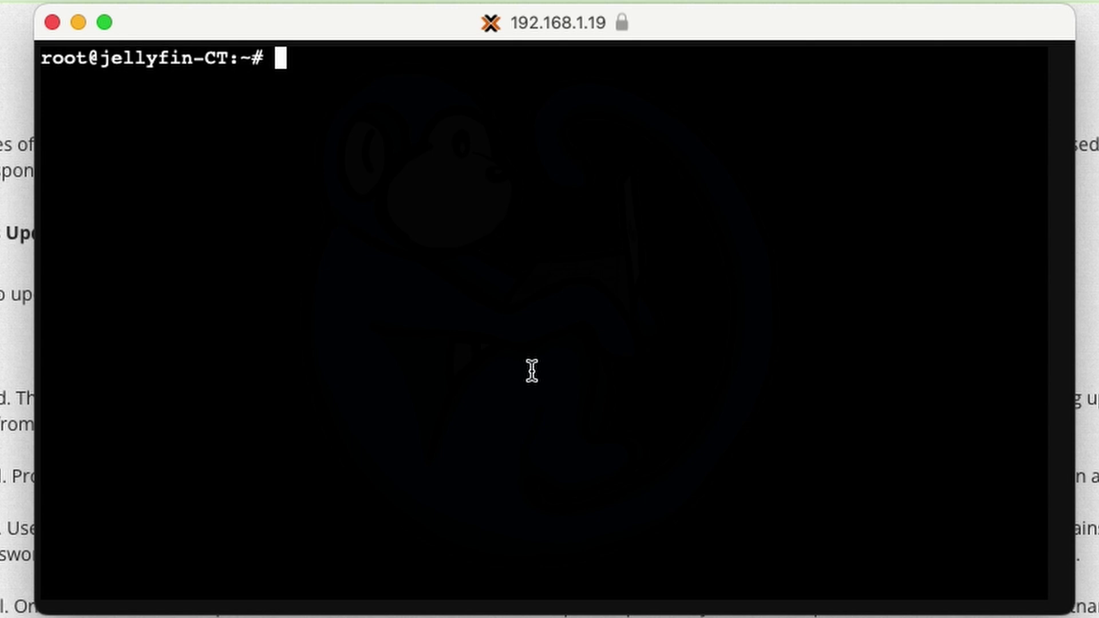
type("crontab -")
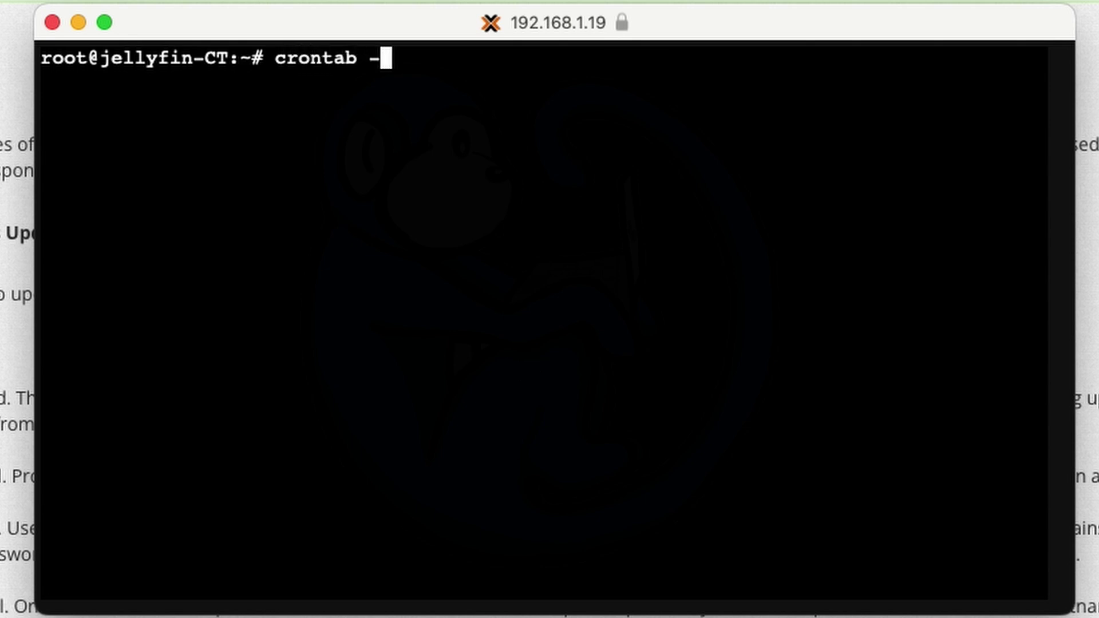
type("e")
- Paste the wget Dynu update job on a new line below the crontab header comment
key("Return")
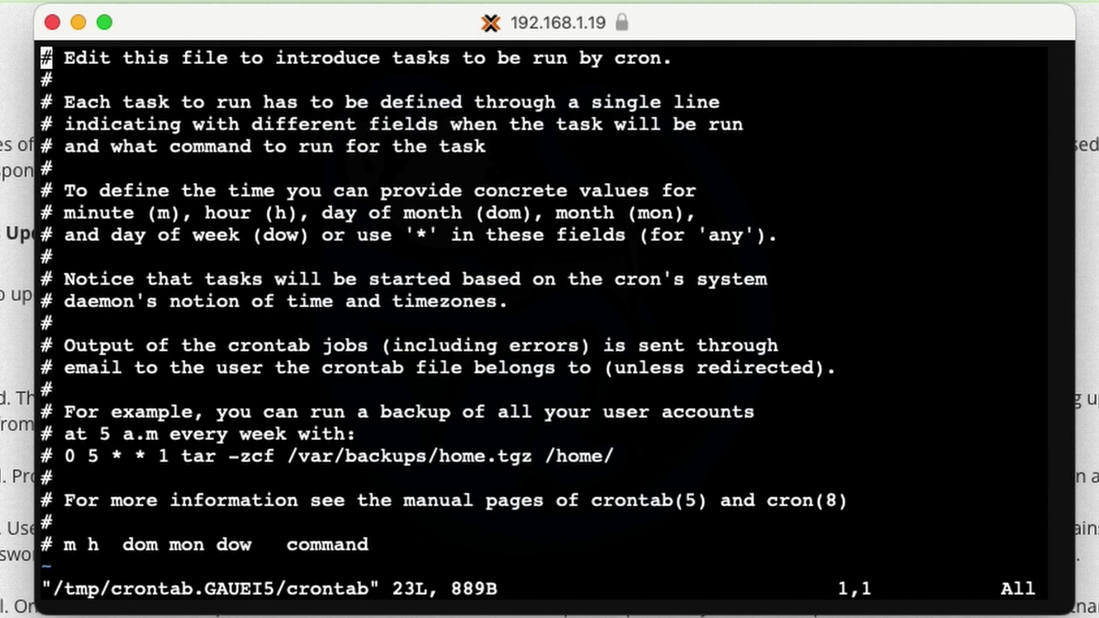
key("Down")
key("Down")
key("Down")
key("Down")
key("Down")
key("Down")
key("Down")
key("Down")
key("Down")
key("Down")
key("Down")
key("Down")
key("Down")
key("Down")
key("Down")
key("Down")
key("Down")
key("Down")
key("Down")
key("Down")
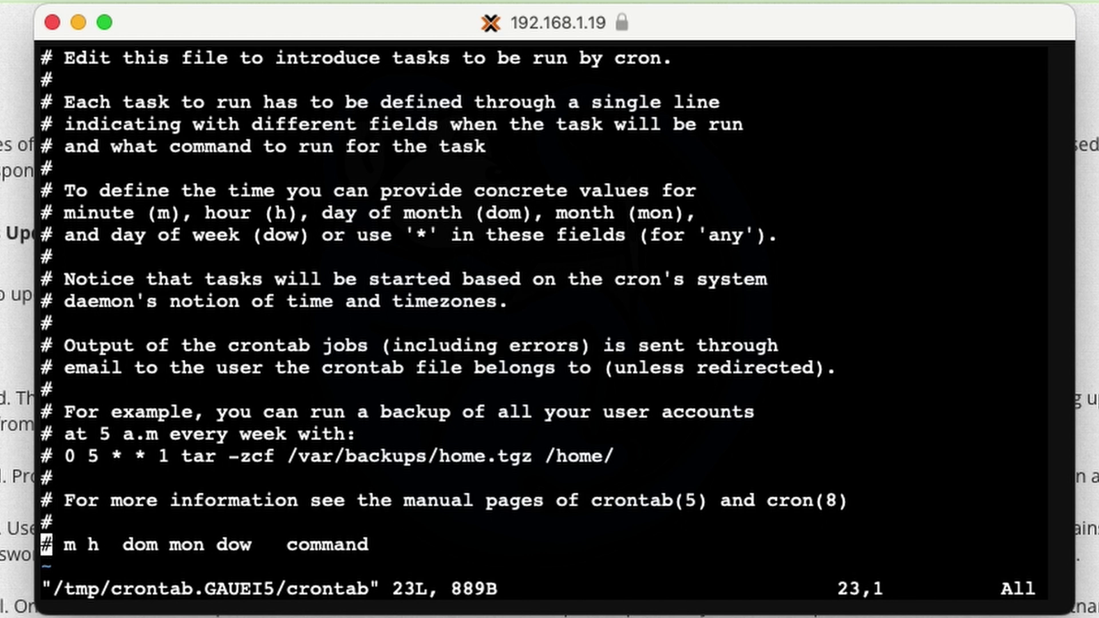
key("o")
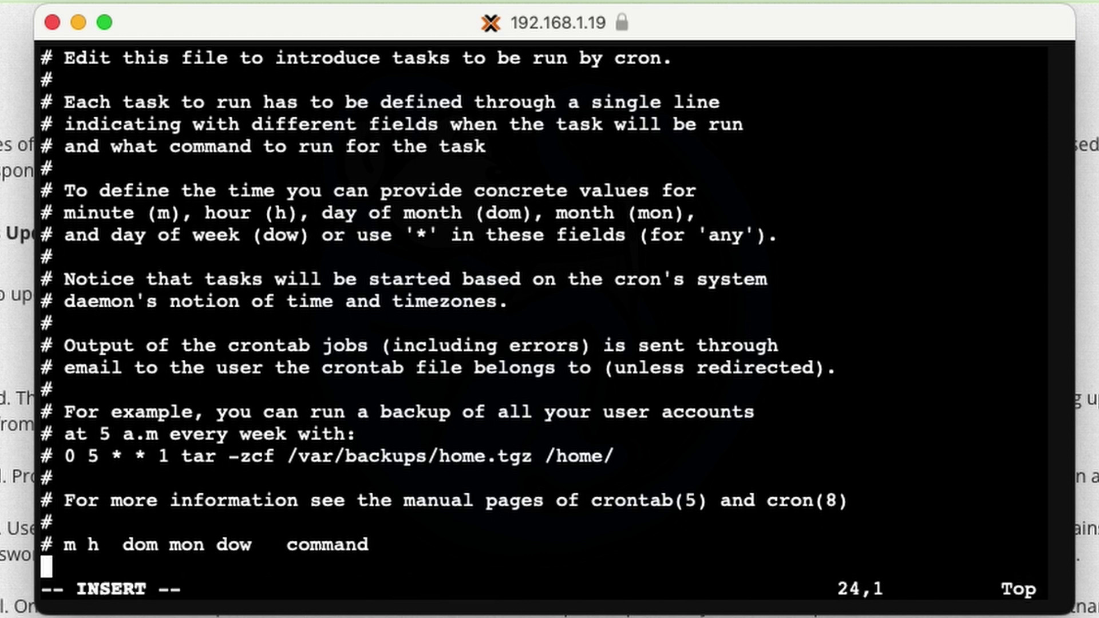
key("super+v")
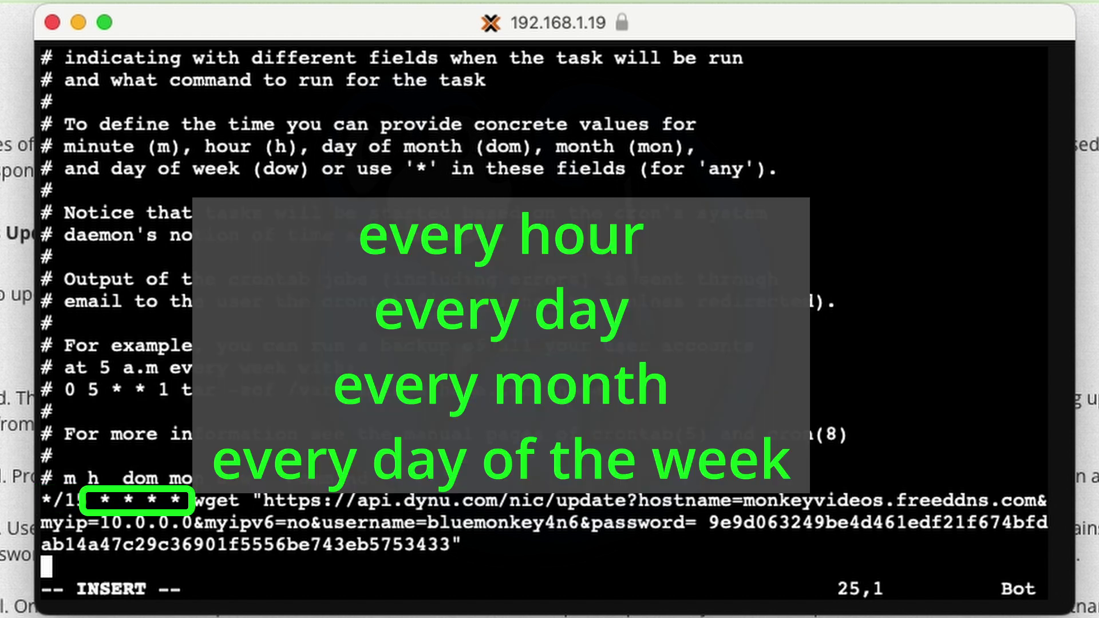
key("Escape")
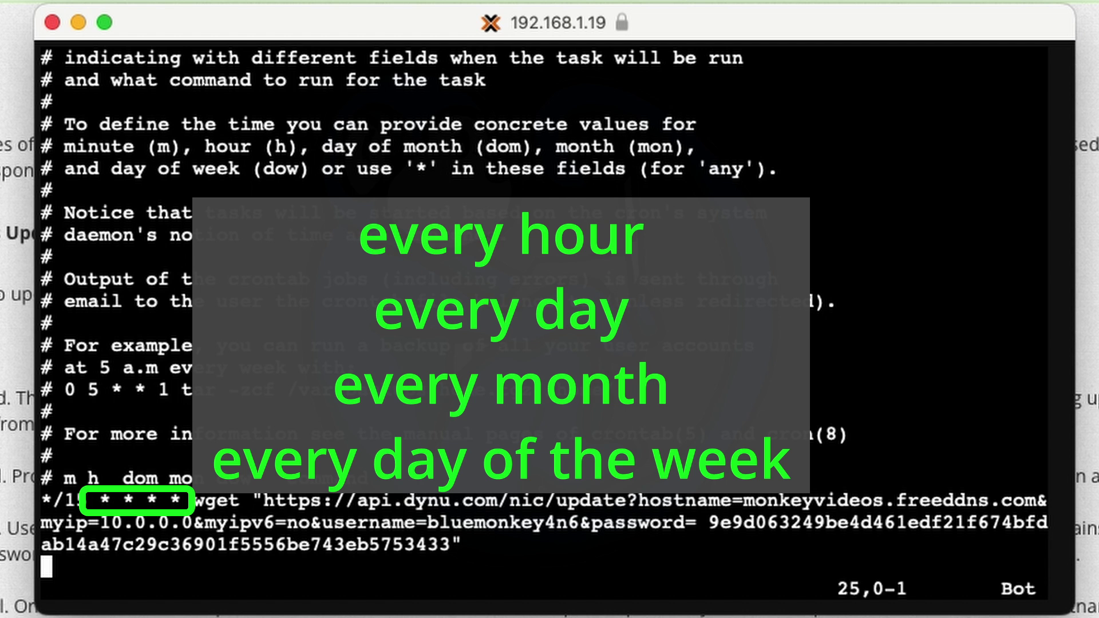
- Delete the stray space after password= in the new cron line
key("Up")
key("Right")
type("/")
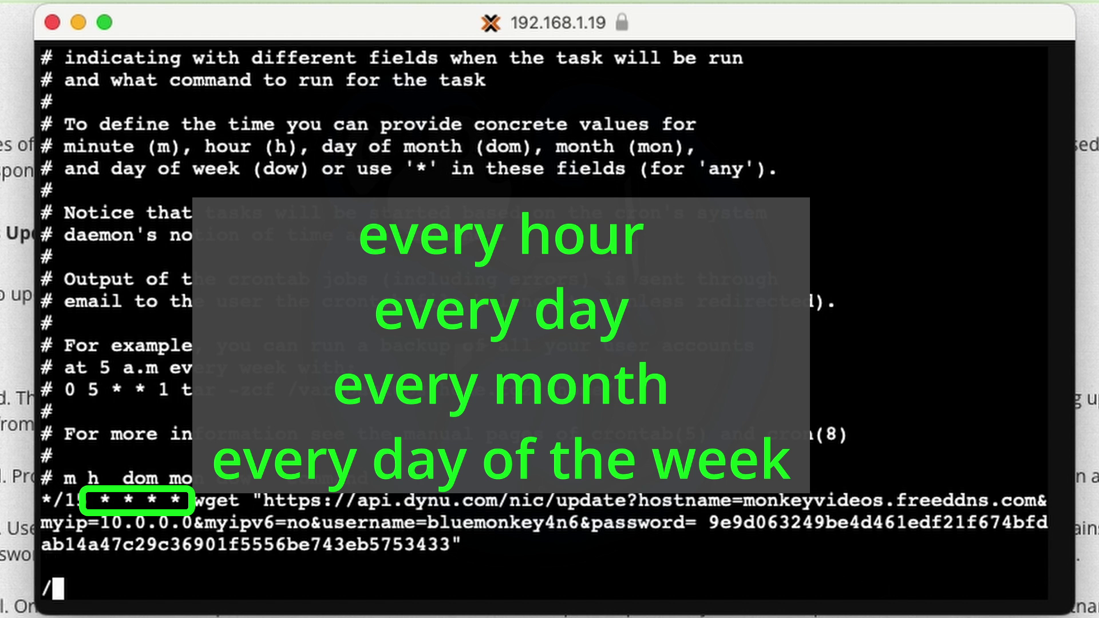
key("Escape")
key("Right")
key("Right")
key("Right")
key("Right")
key("Right")
key("Right")
key("Right")
key("Right")
key("Right")
key("Right")
key("Right")
key("Right")
key("Right")
key("Right")
key("Right")
key("Right")
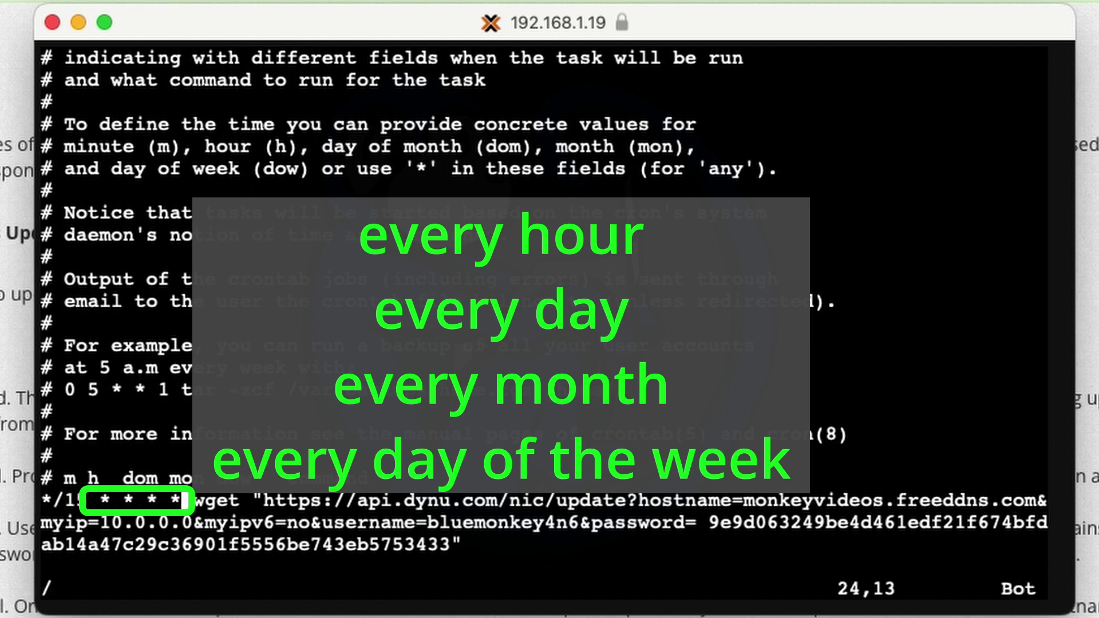
key("f")
key("space")
key("x")
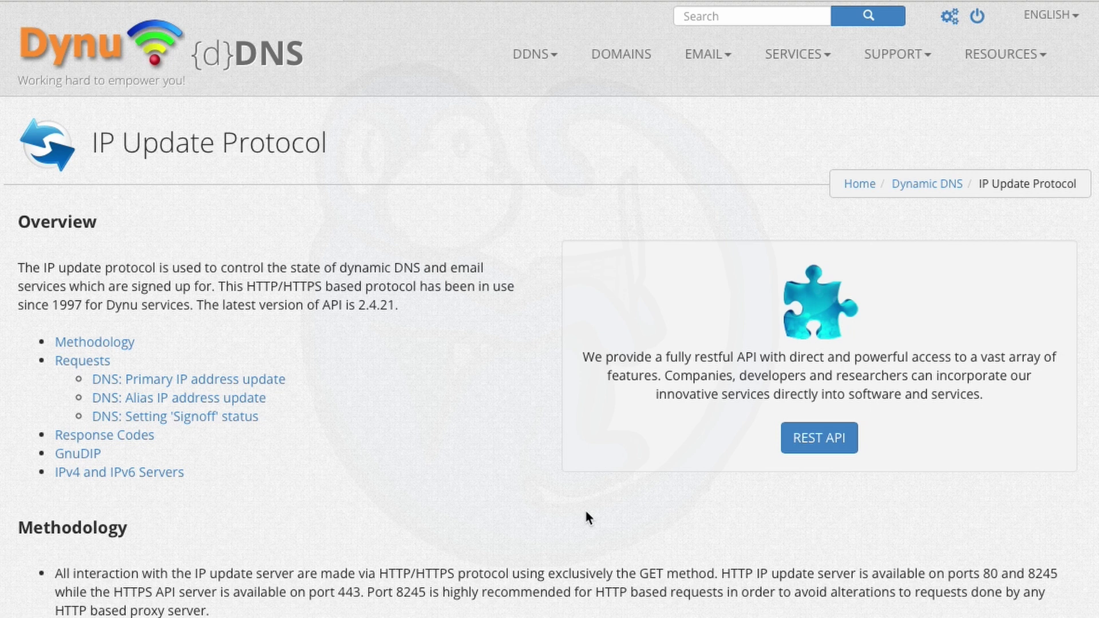
- Scroll the Dynu IP Update Protocol page down to the Methodology section and example HTTP request
scroll(585, 512, "down", 3)
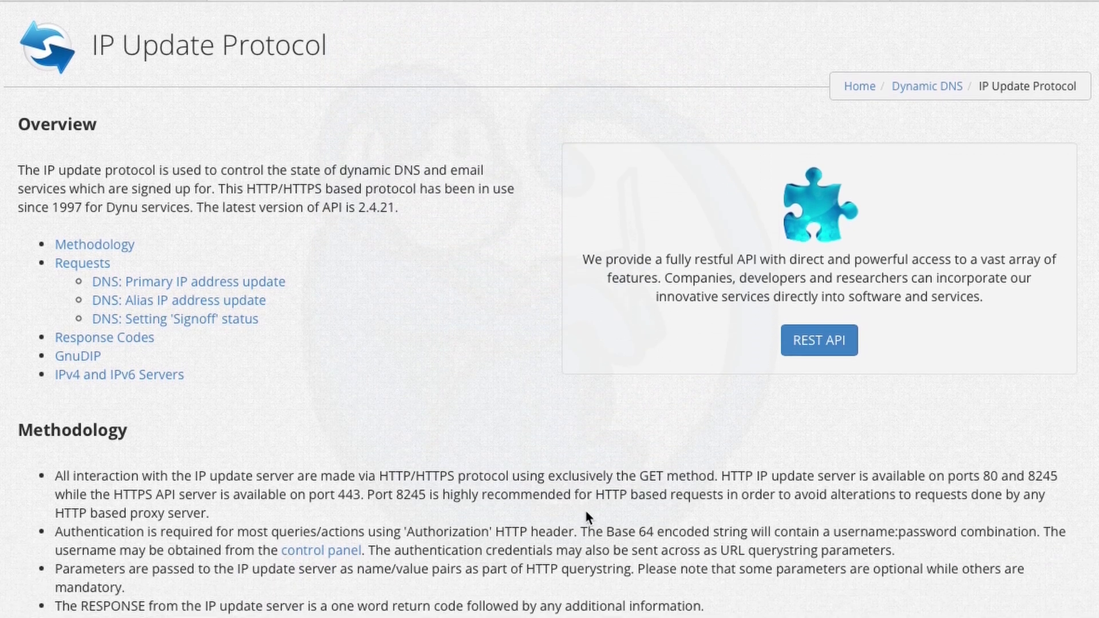
scroll(586, 513, "down", 6)
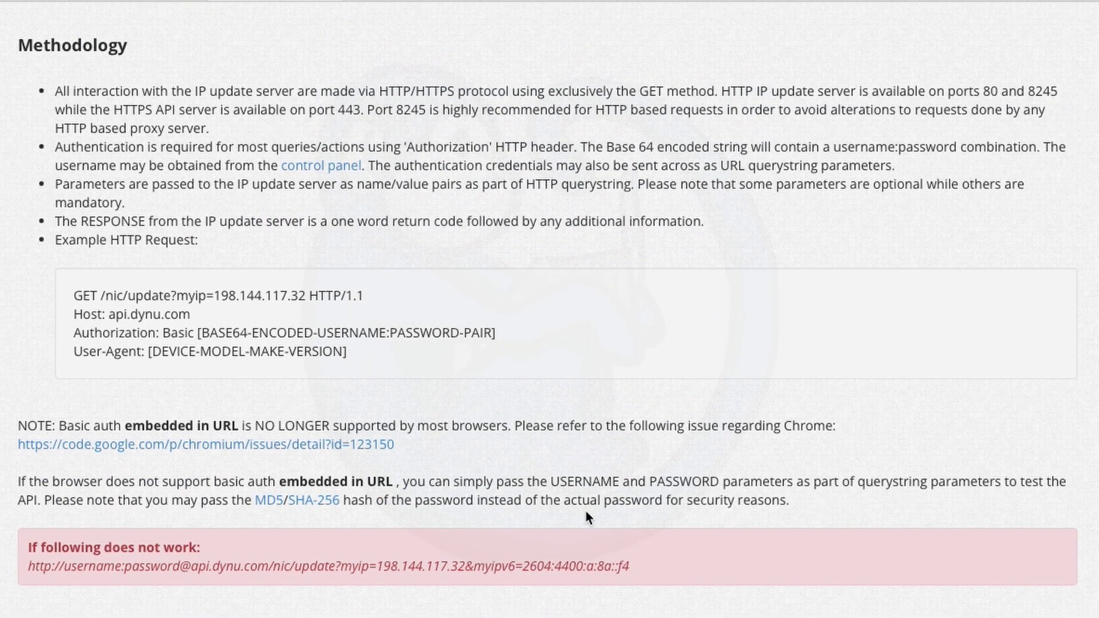
scroll(586, 515, "down", 3)
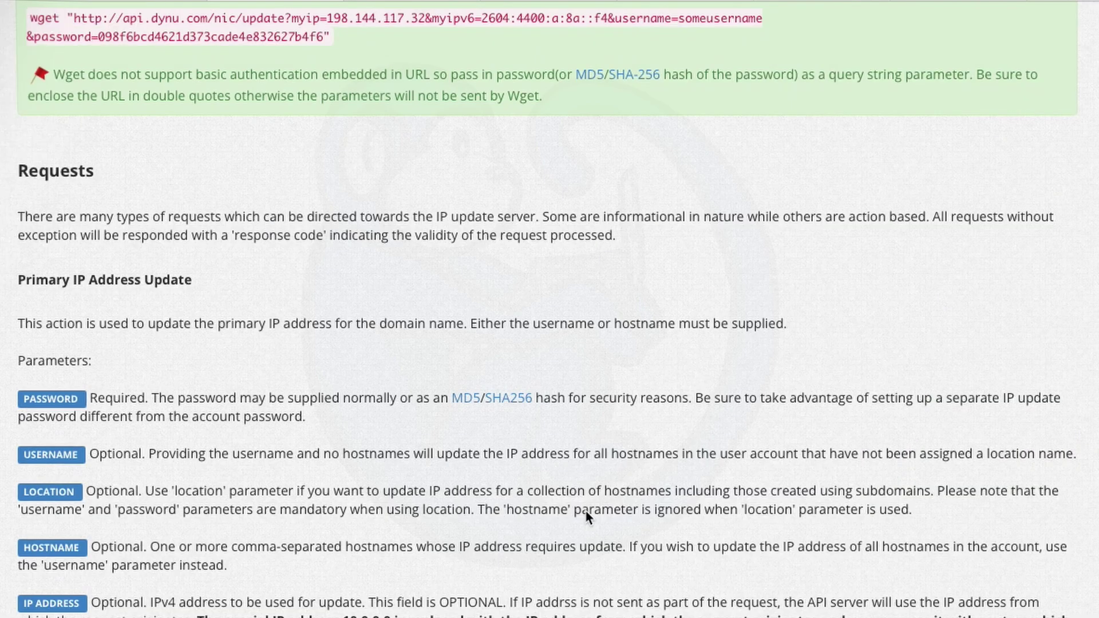
- Scroll further to the wget usage example and Primary IP Address Update parameters, including the 10.0.0.0 rule
scroll(586, 517, "down", 3)
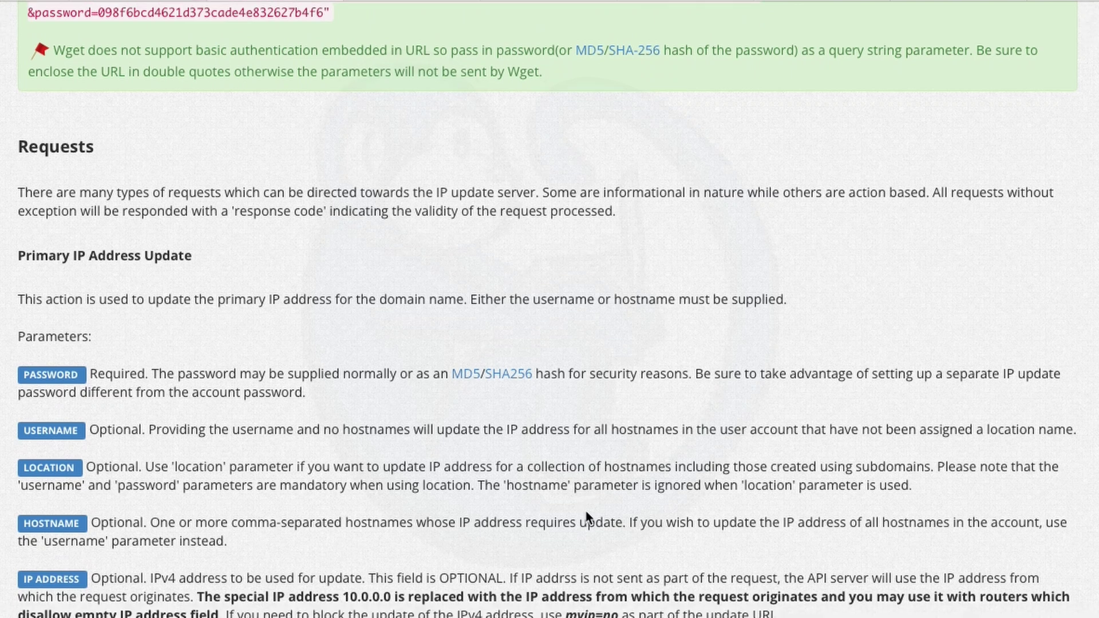
scroll(587, 517, "down", 2)
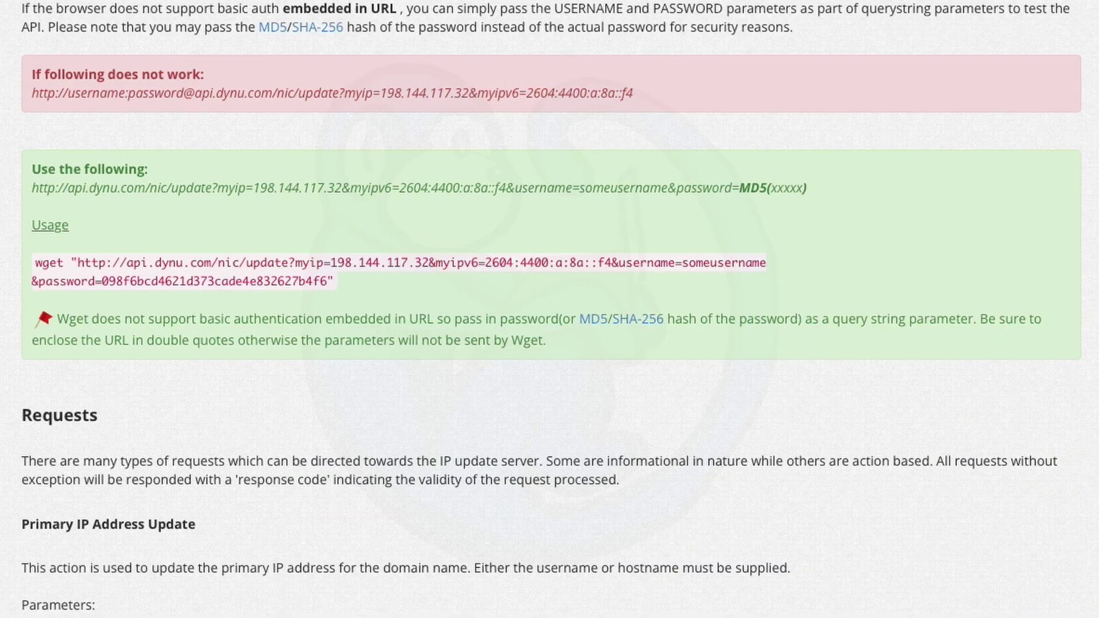
- Hash the DDNS account password with SHA256 in the Hash tool and select the resulting hash
scroll(505, 572, "down", 2)
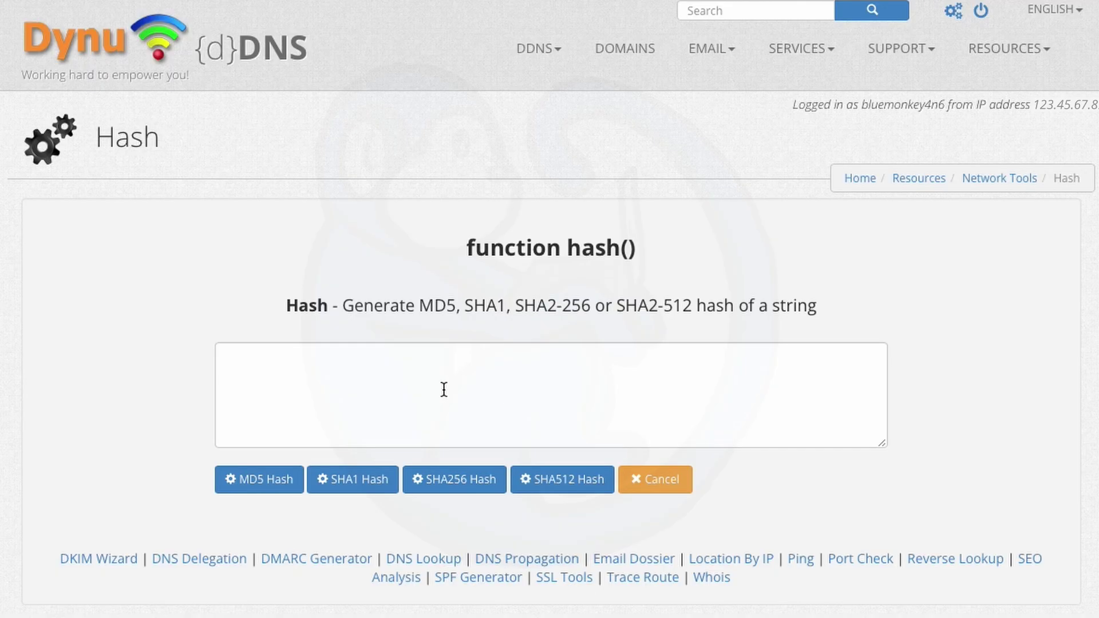
left_click(441, 392)
type("m")
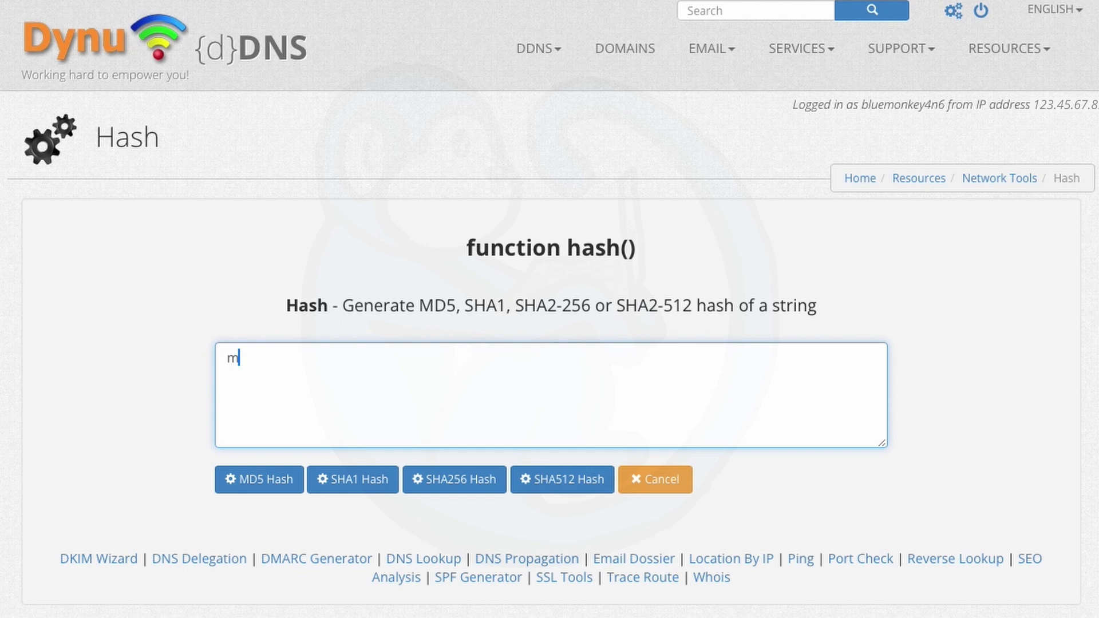
type("yDDNSp@$$word")
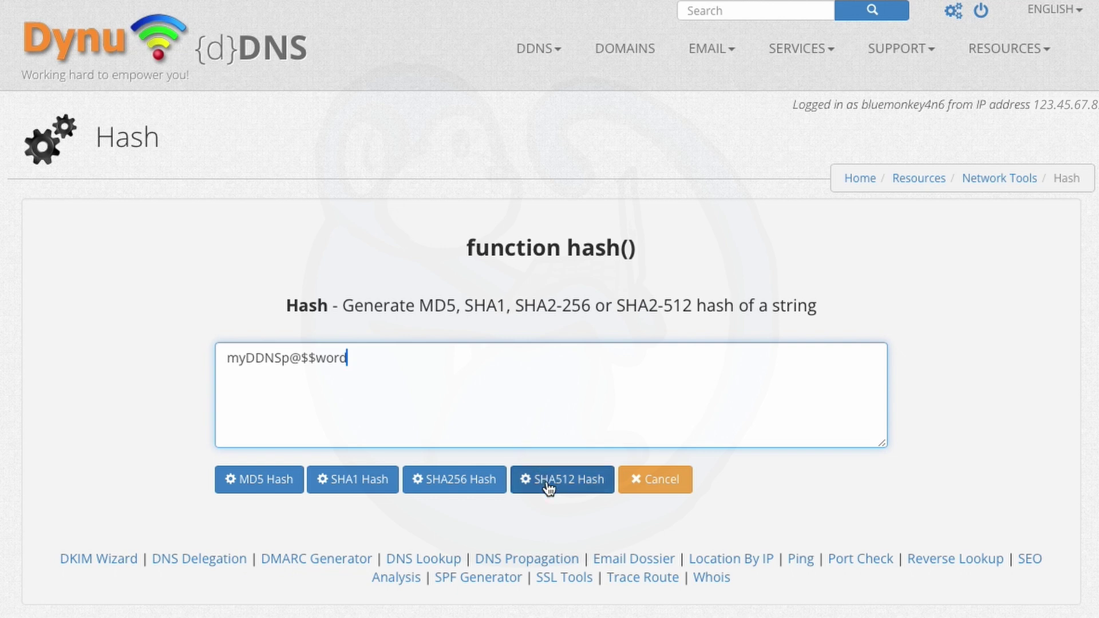
left_click(462, 488)
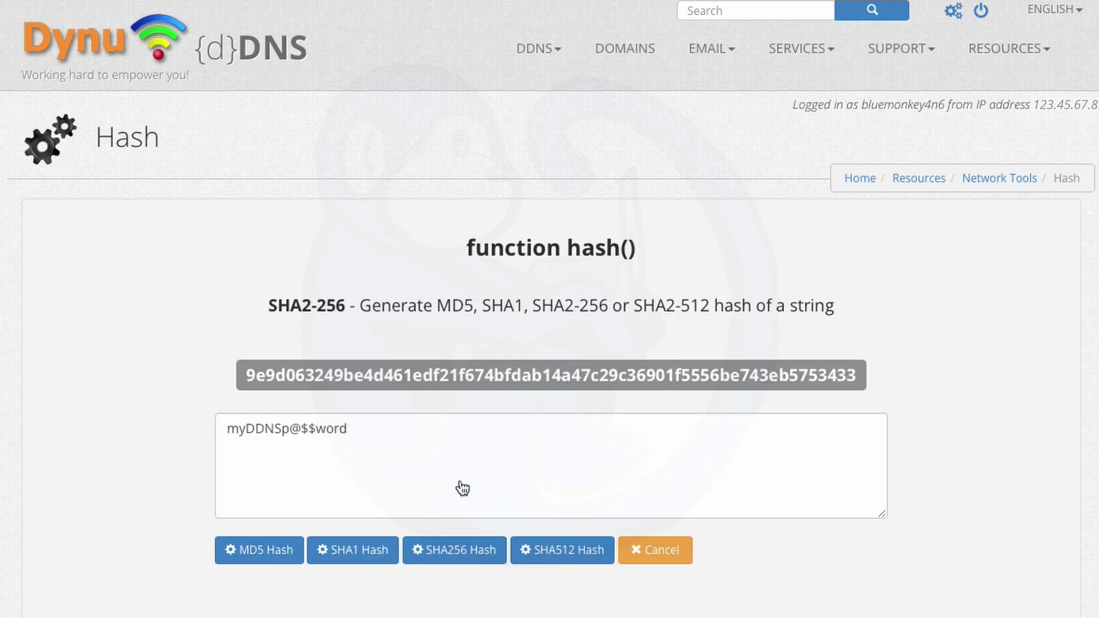
triple_click(447, 373)
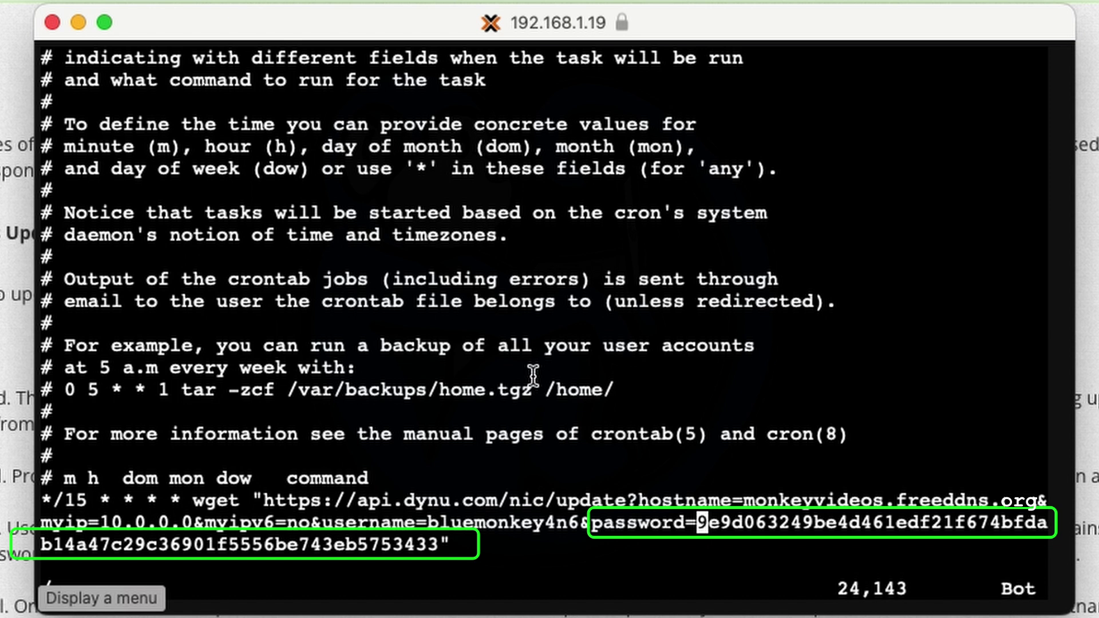
- Save the crontab with :wq, then reopen it with crontab -e to check the 15-minute wget job
key("o")
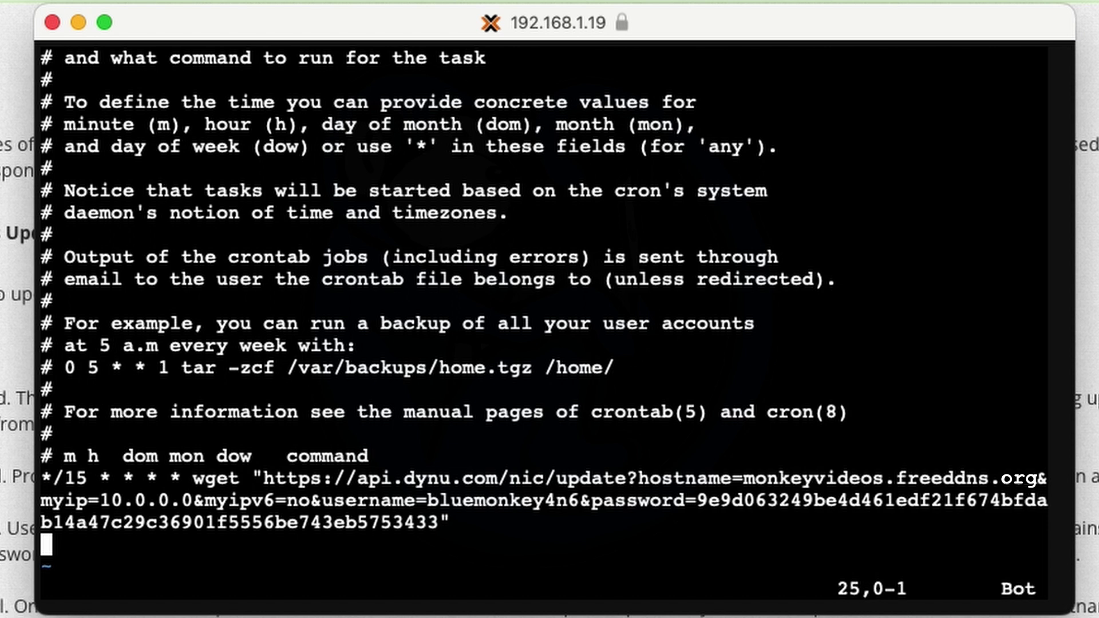
type(":wq")
key("Return")
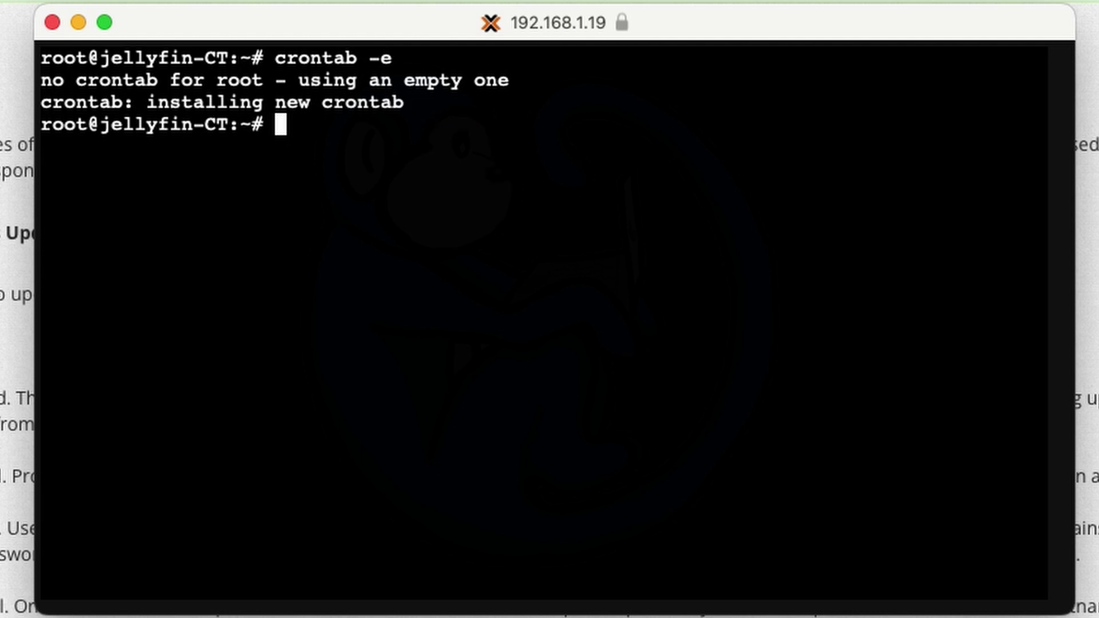
type("cr")
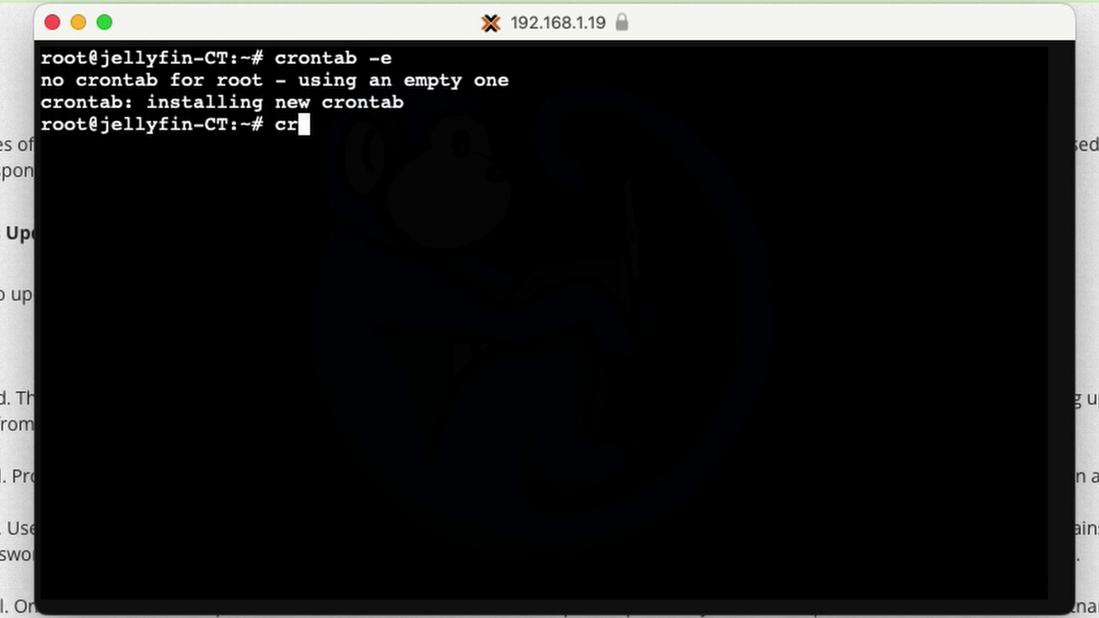
type("ontab -e")
key("Return")
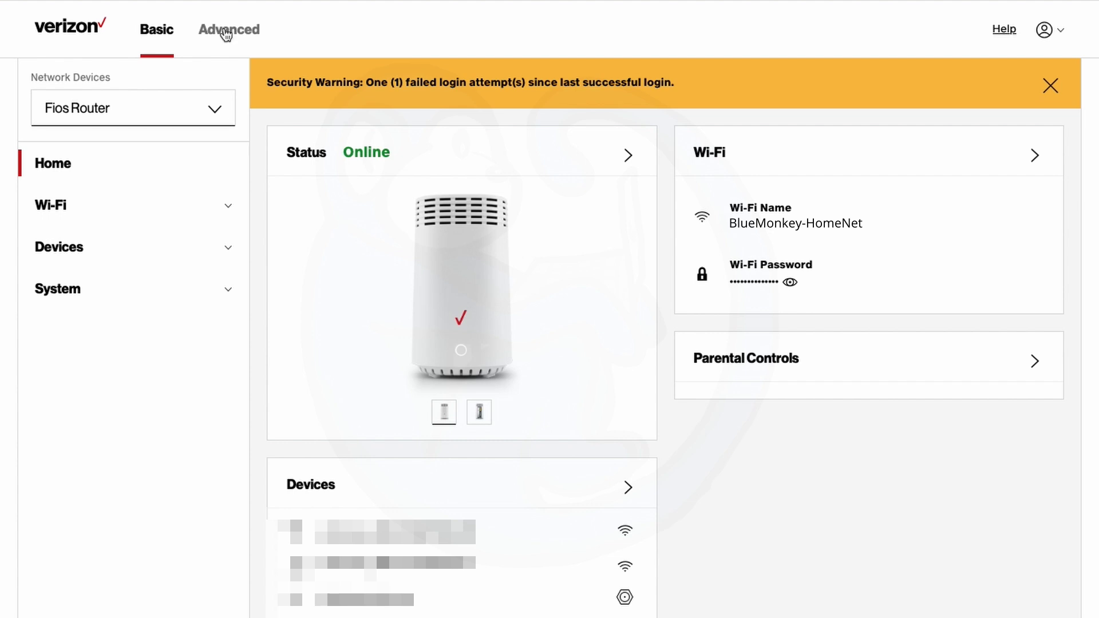
- Go to Advanced > Security & Firewall > Port Forwarding
left_click(227, 31)
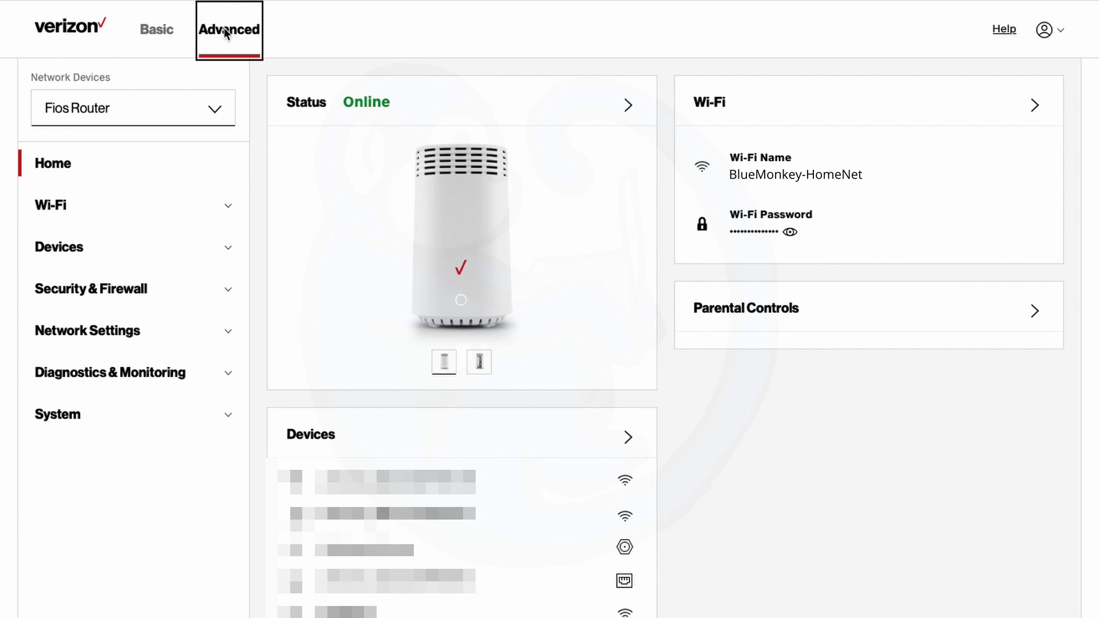
left_click(95, 293)
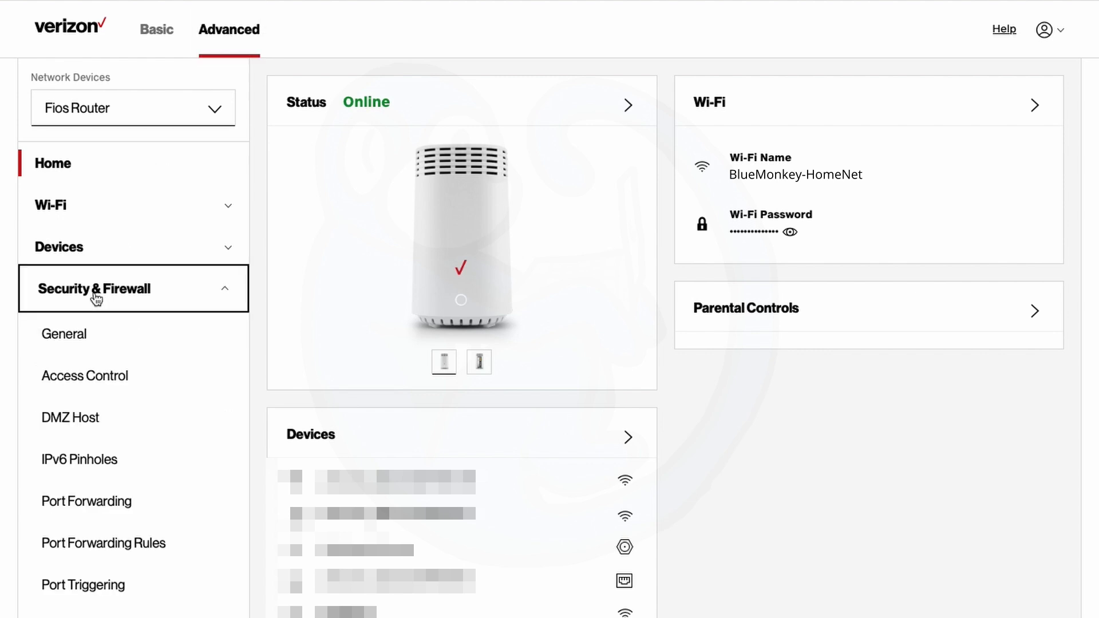
left_click(72, 505)
left_click(71, 504)
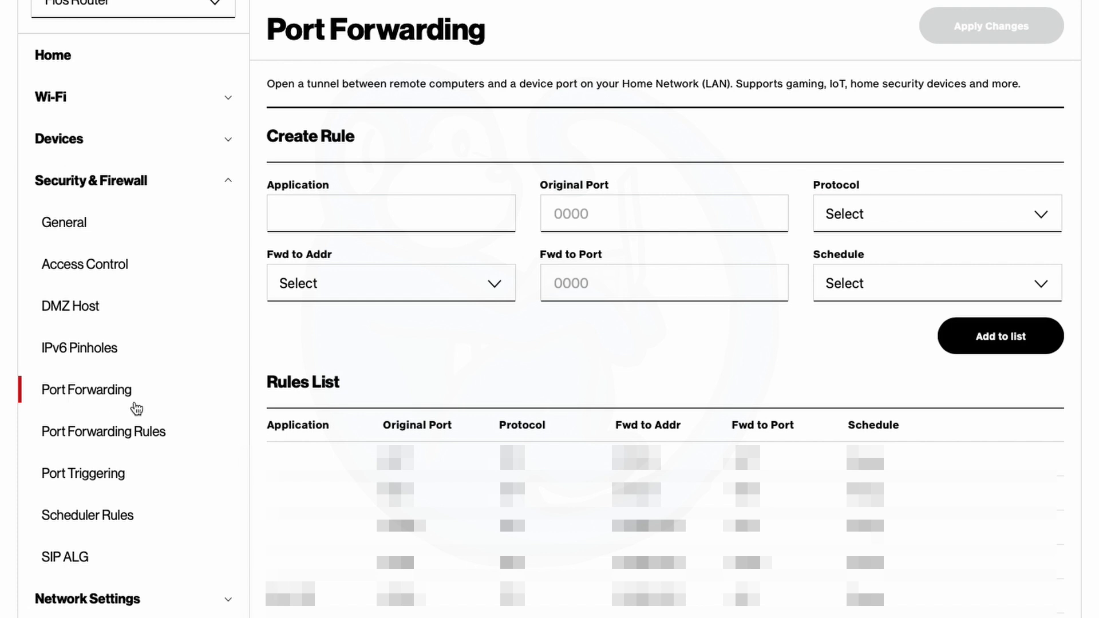
- Name the new rule 'Jellyfin' with external and internal port 8096
left_click(467, 215)
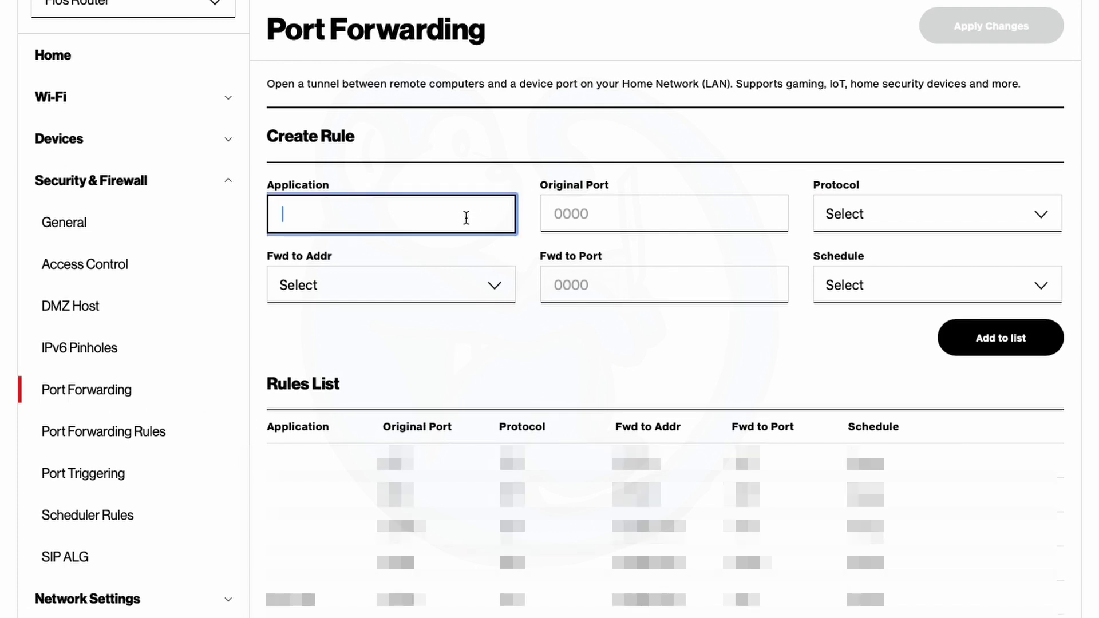
type("Jellyfin")
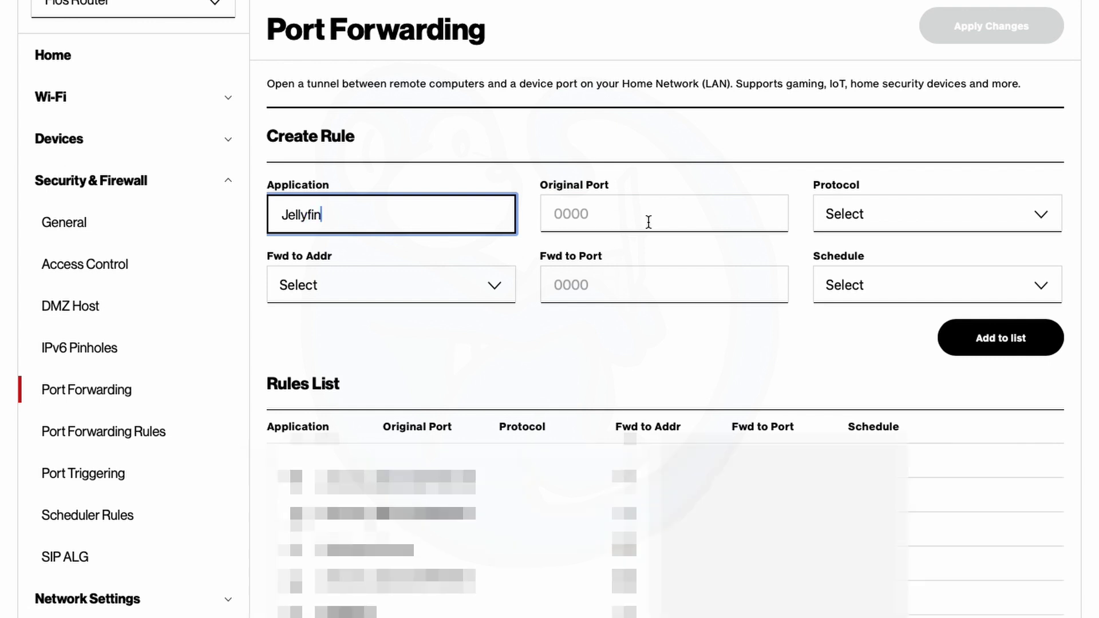
left_click(648, 222)
type("8096")
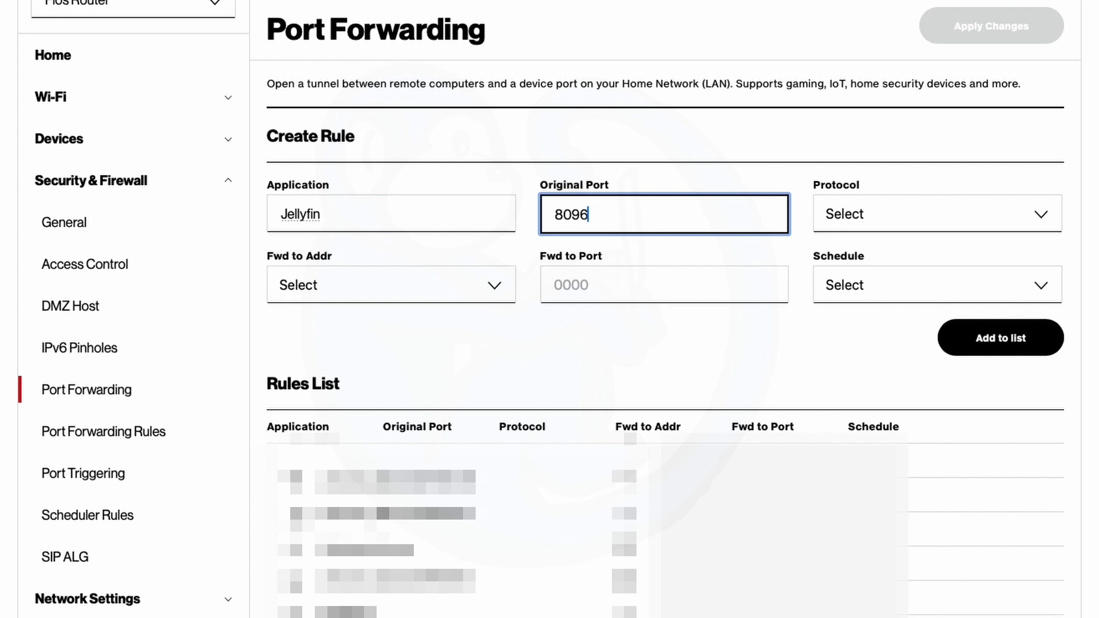
left_click(599, 284)
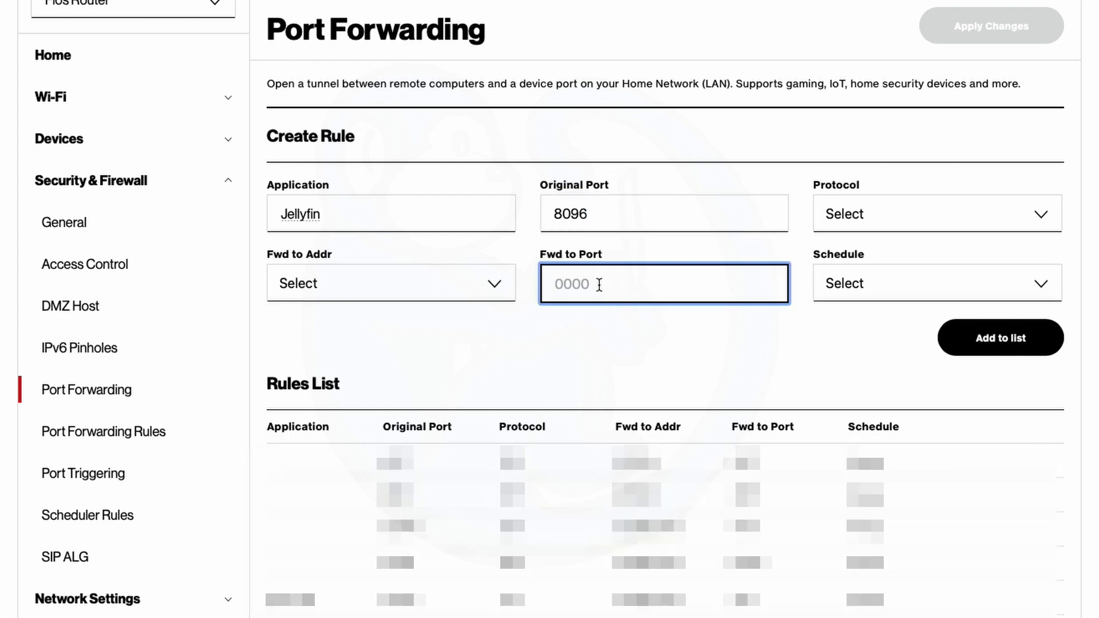
type("8096")
- Set the forwarding address to a user-defined 192.168.1.208
left_click(492, 284)
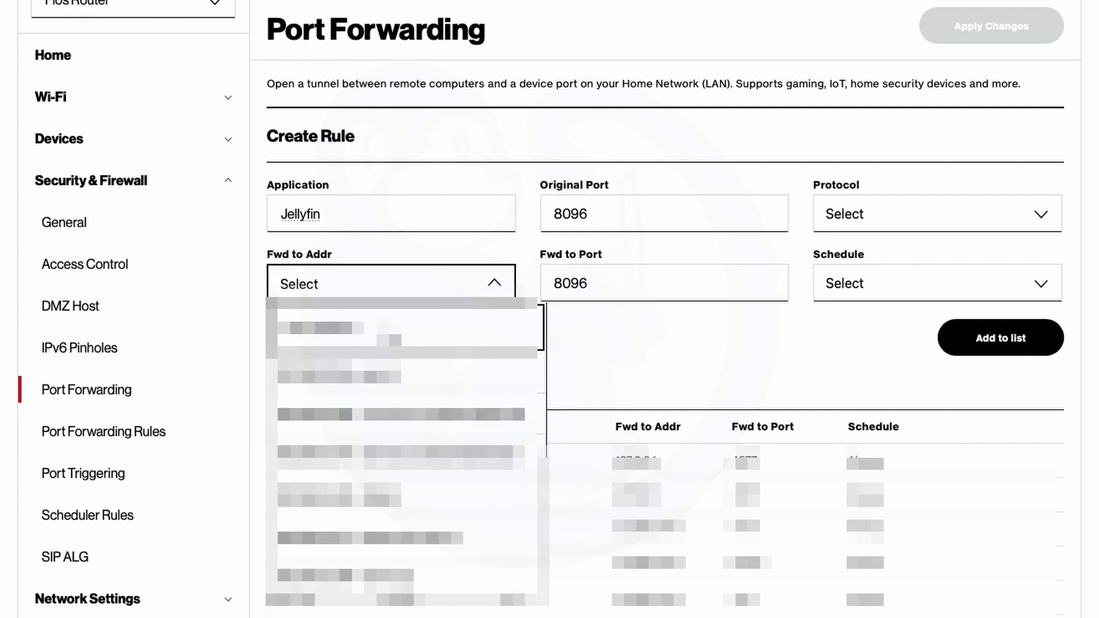
left_click(348, 337)
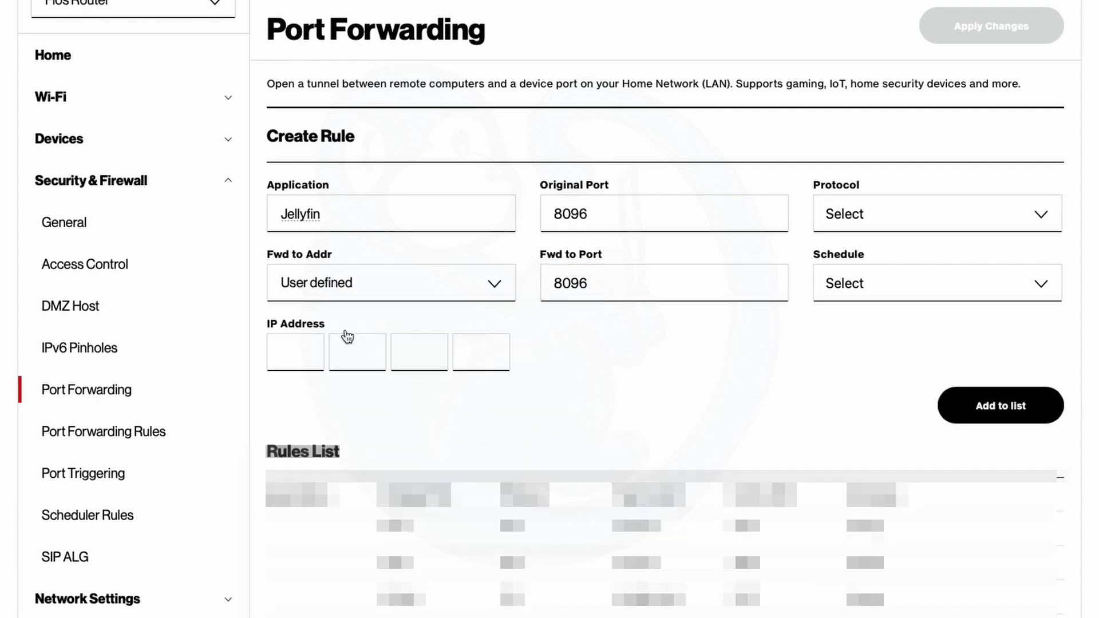
left_click(304, 351)
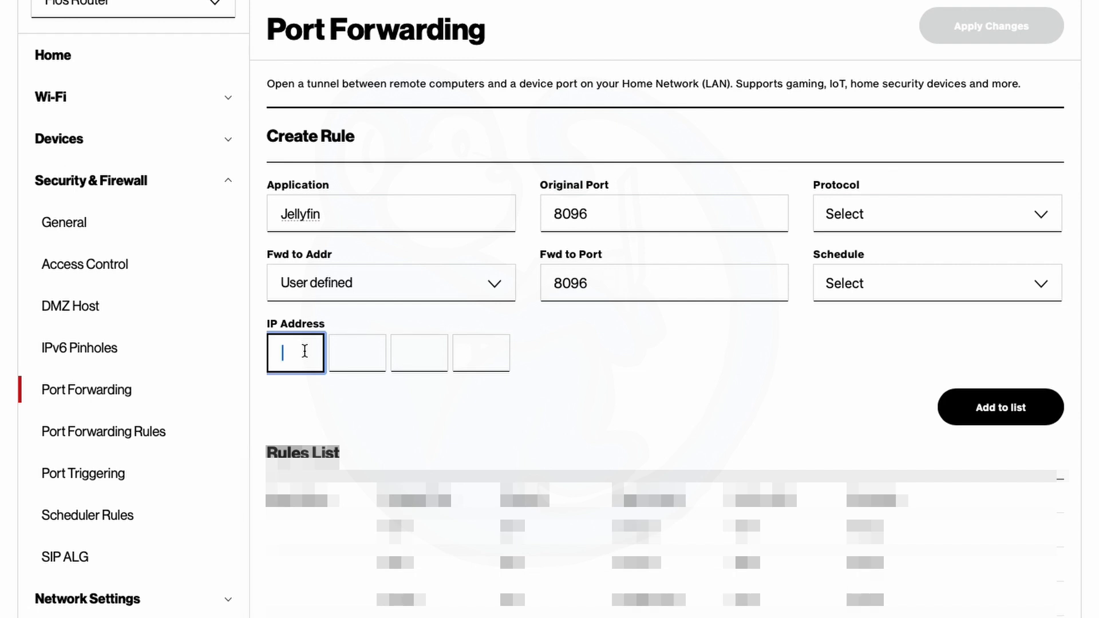
type("192")
key("Tab")
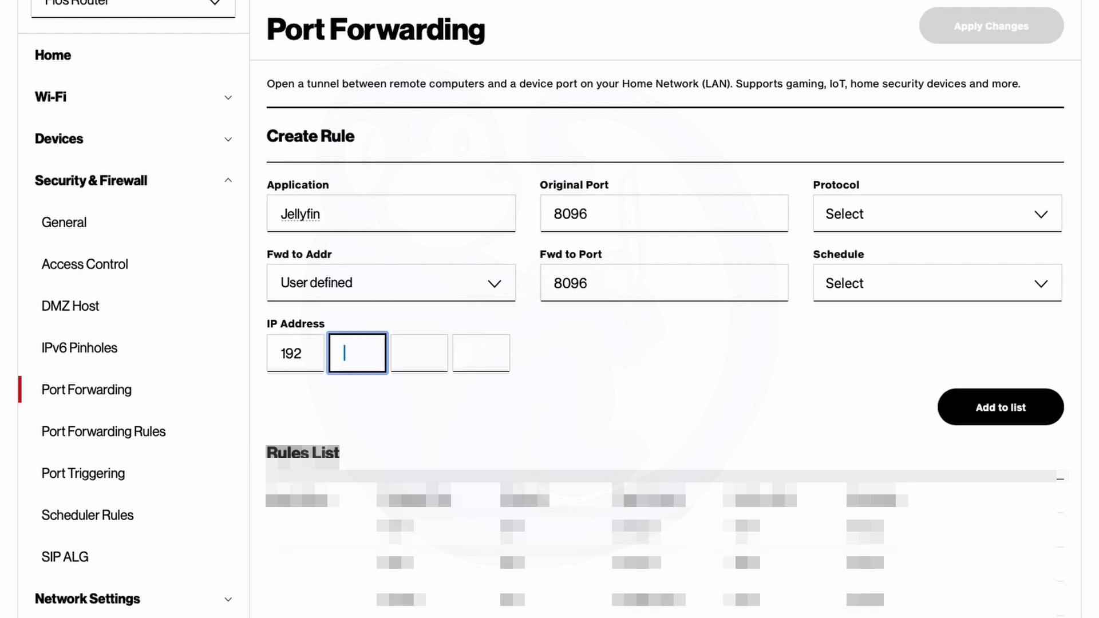
type("168")
key("Tab")
type("1")
key("Tab")
type("2")
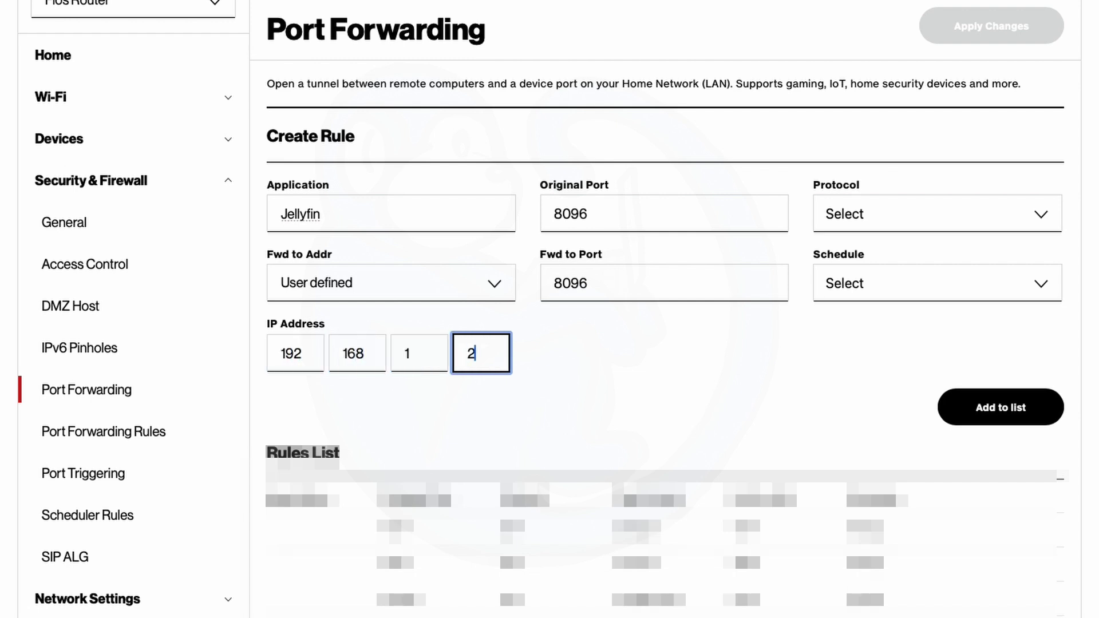
type("08")
key("Tab")
- Set protocol to Both and schedule to Always, then add the rule to the list
left_click(886, 225)
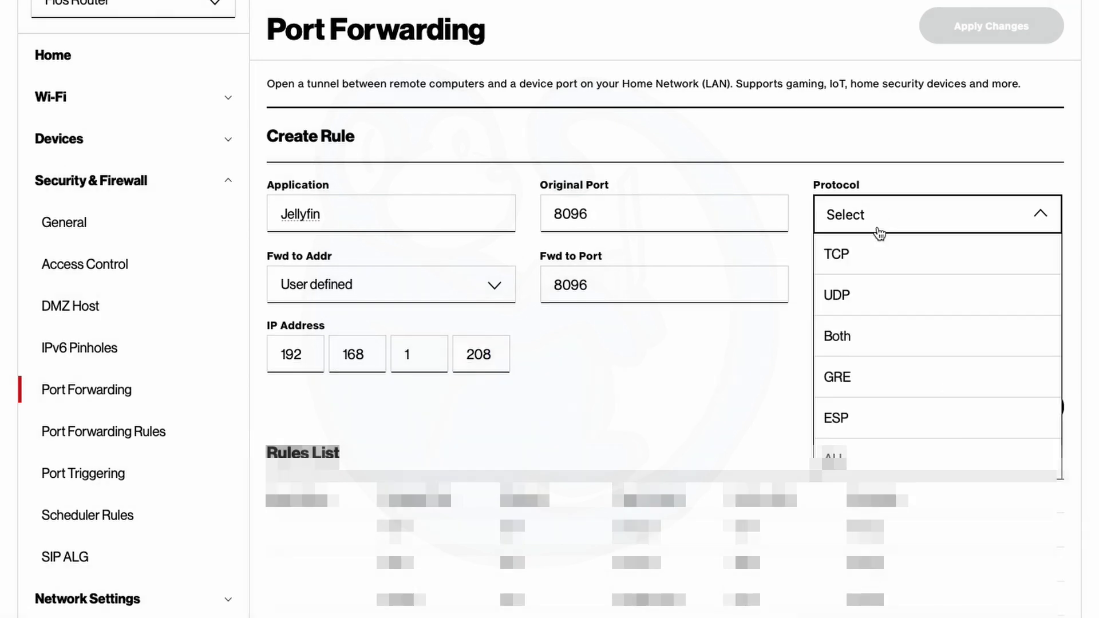
left_click(847, 345)
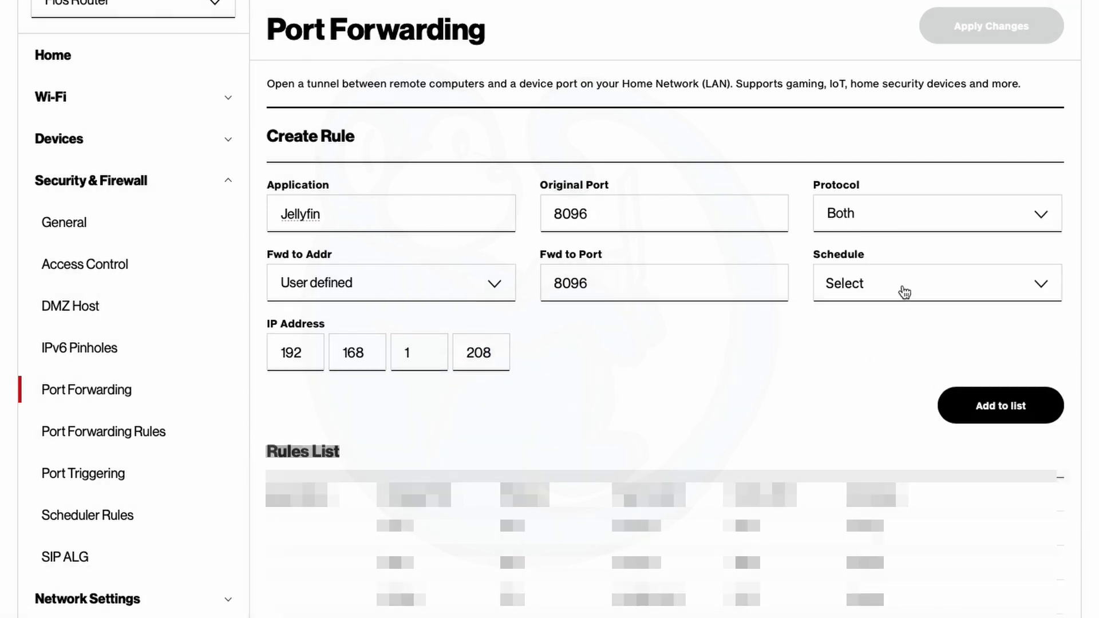
left_click(833, 286)
left_click(853, 326)
left_click(973, 413)
scroll(974, 413, "down", 1)
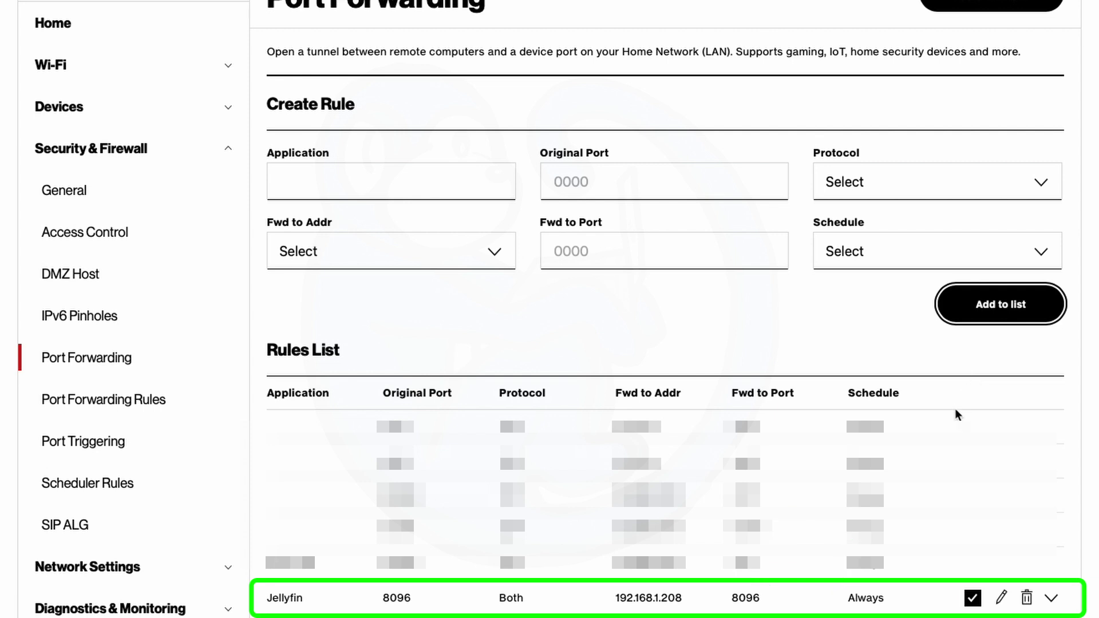
- Apply the changes to commit the Jellyfin 8096 forwarding rule to the router
scroll(854, 588, "up", 1)
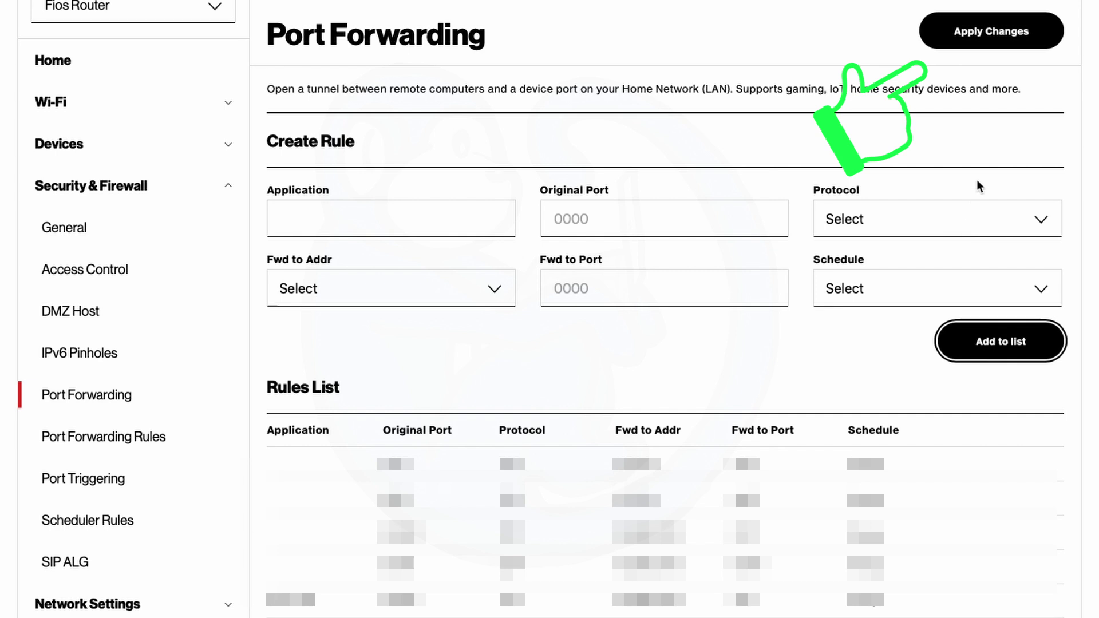
left_click(977, 45)
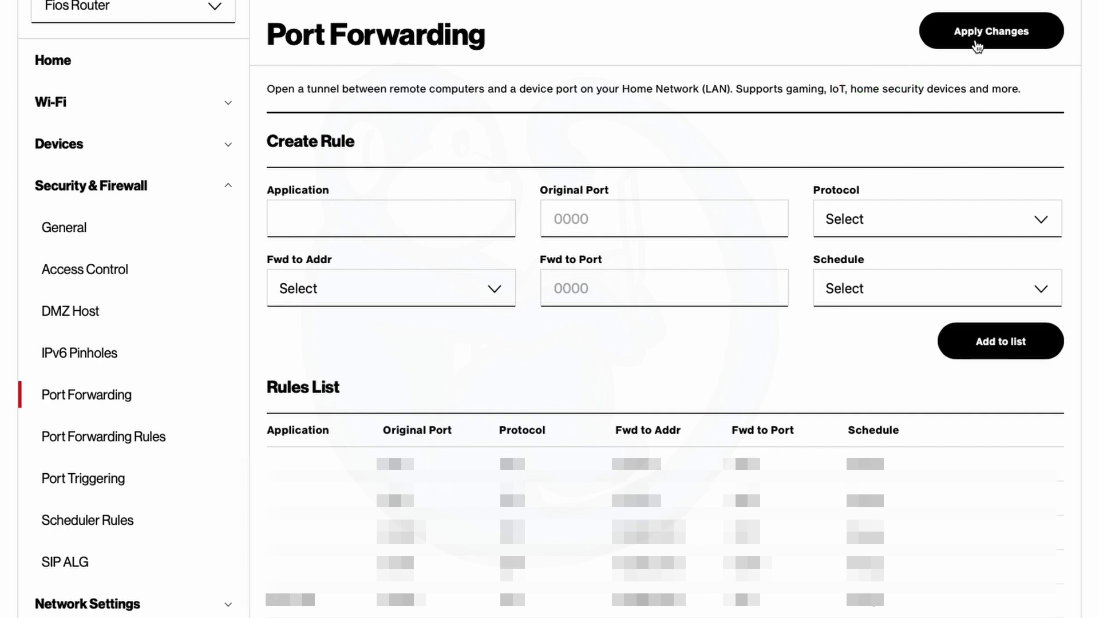
left_click(977, 46)
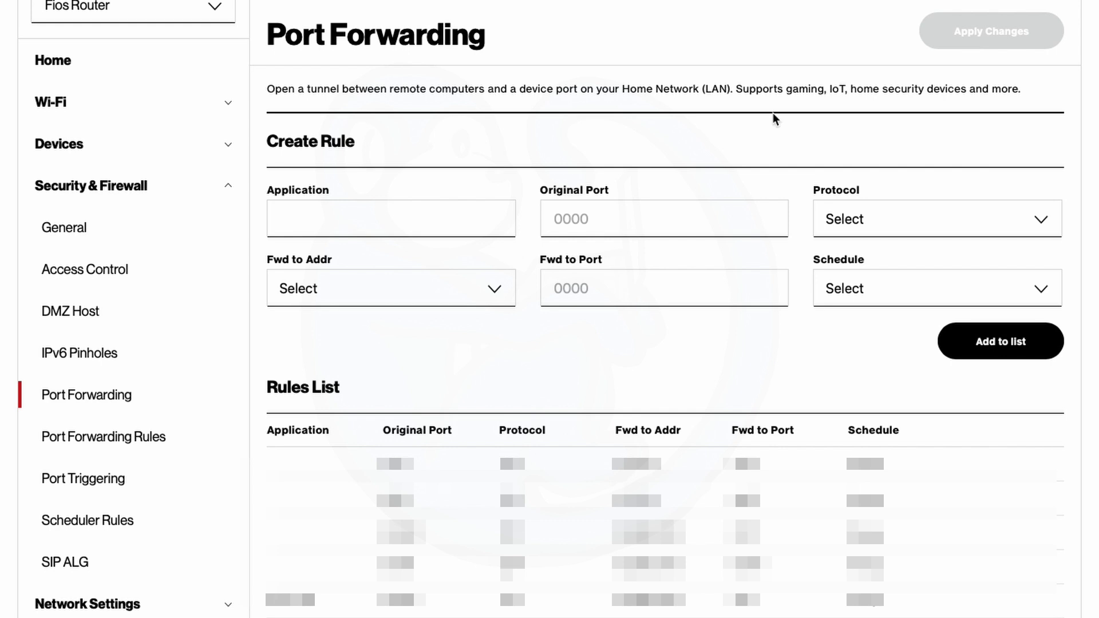